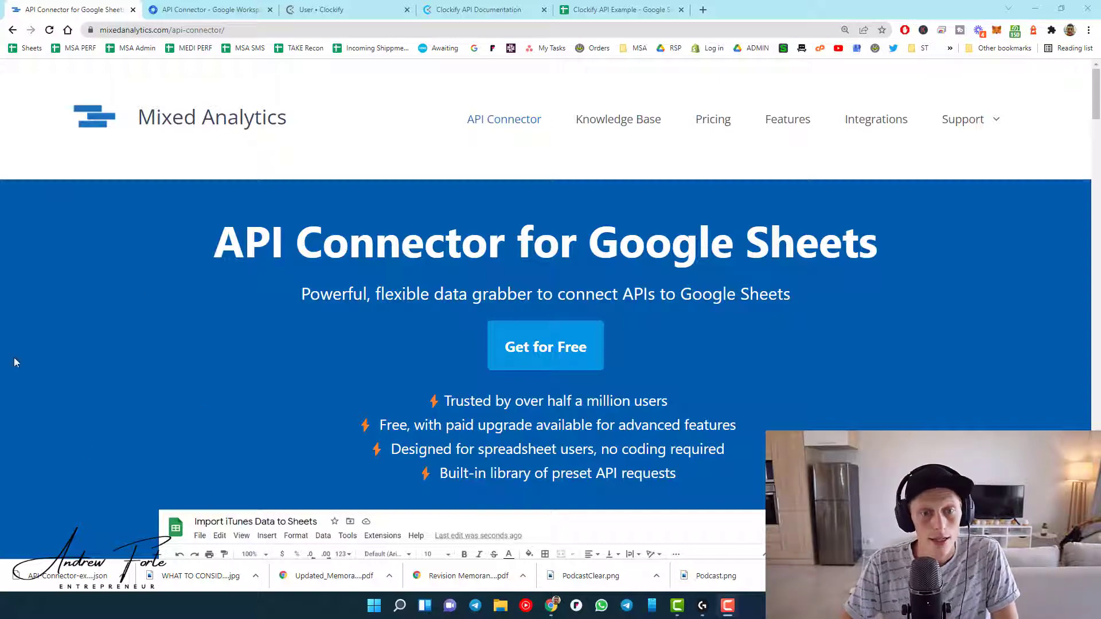
- Scroll through the Mixed Analytics API Connector product page
{"action": "scroll", "coordinate": [212, 270], "scroll_direction": "down", "scroll_amount": 5}
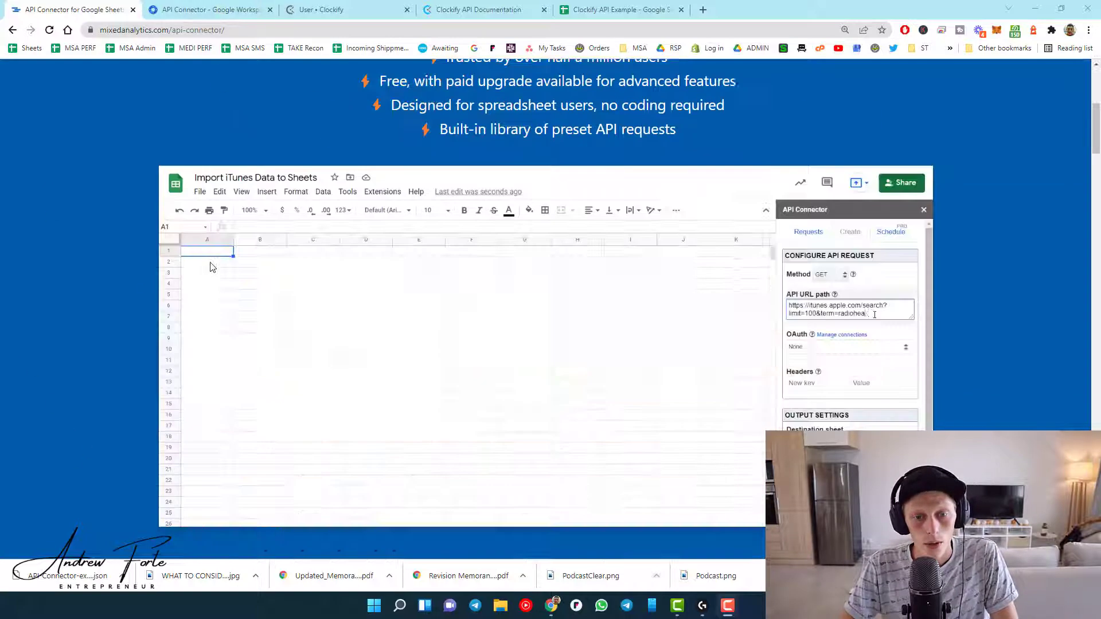
{"action": "scroll", "coordinate": [212, 269], "scroll_direction": "down", "scroll_amount": 3}
{"action": "scroll", "coordinate": [213, 269], "scroll_direction": "up", "scroll_amount": 9}
- Bring up the API Connector Workspace Marketplace listing, showing it installed for Google Sheets
{"action": "left_click", "coordinate": [210, 10]}
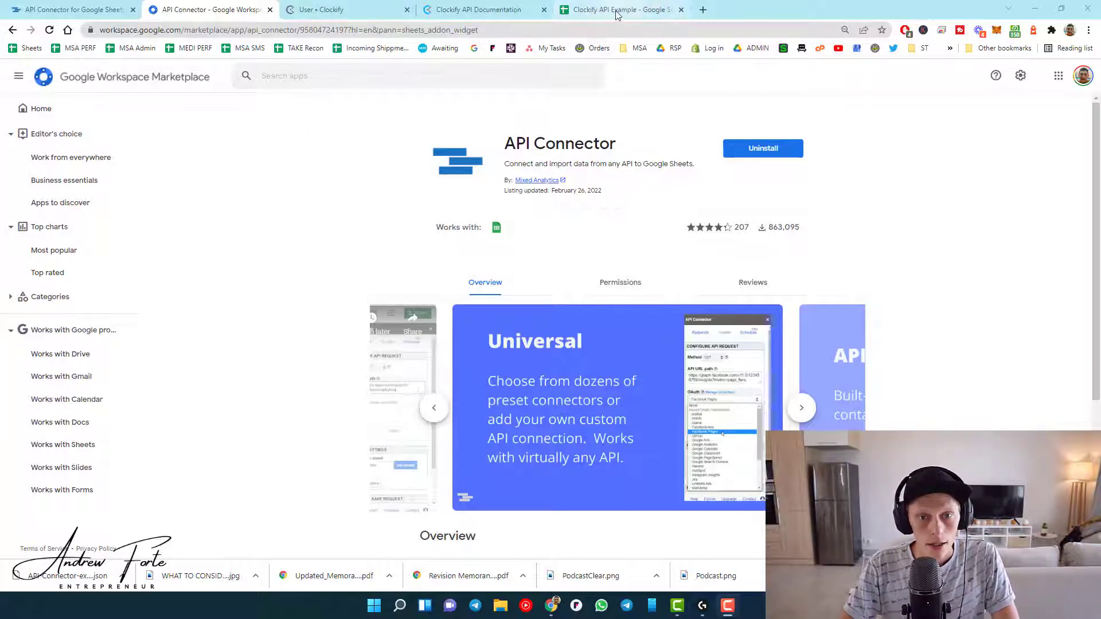
- Check the Clockify user settings and account menu, then view the GET /workspaces/{workspaceId}/projects docs
{"action": "left_click", "coordinate": [324, 9]}
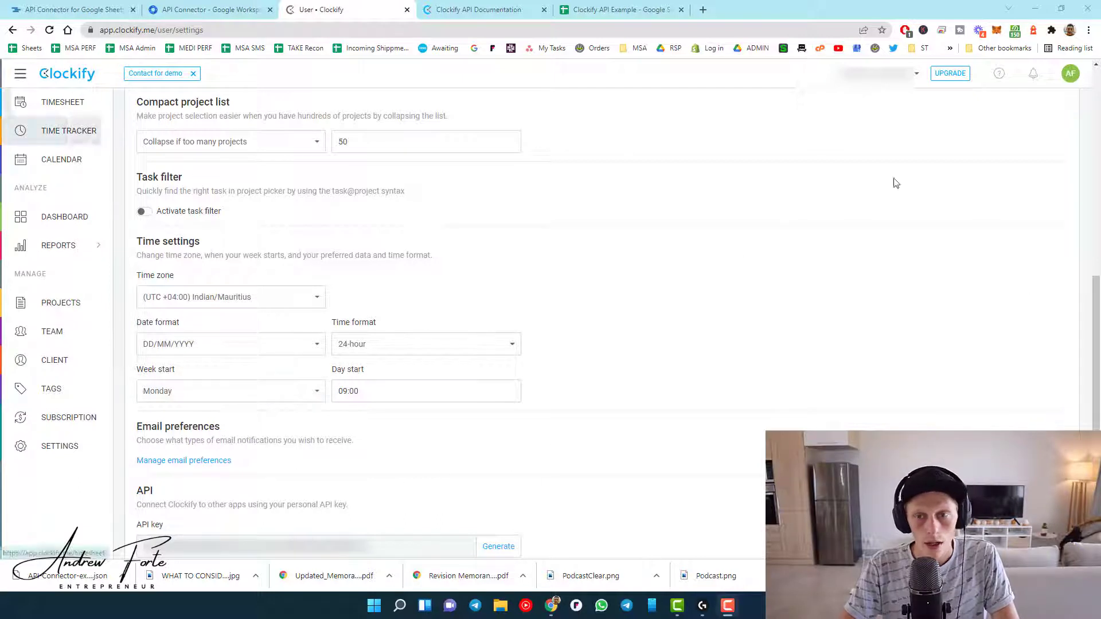
{"action": "left_click", "coordinate": [1074, 79]}
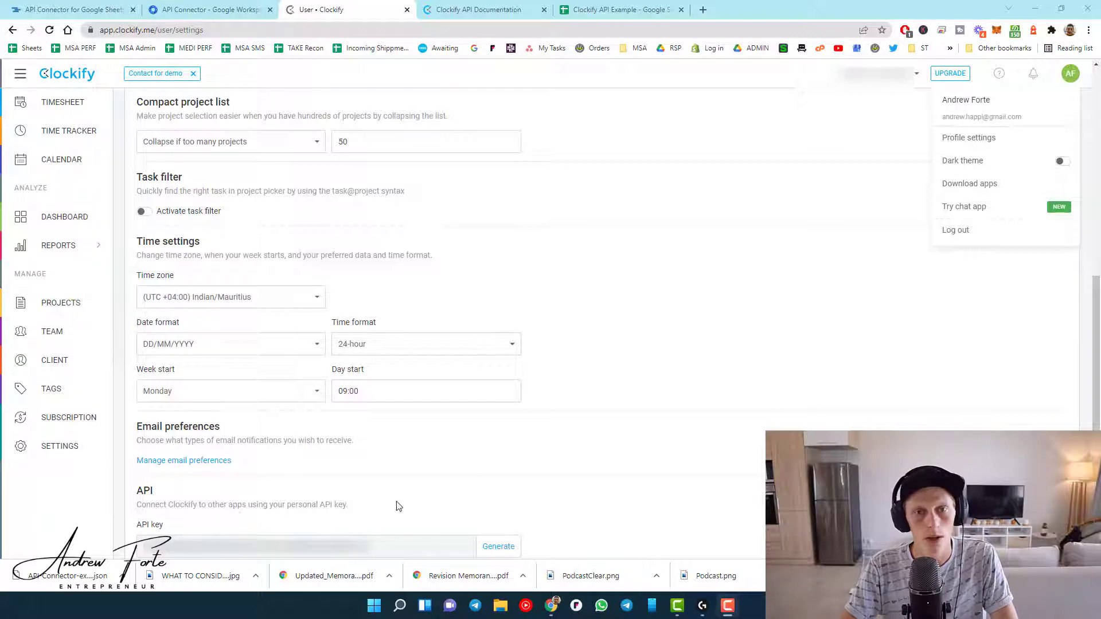
{"action": "left_click", "coordinate": [453, 5]}
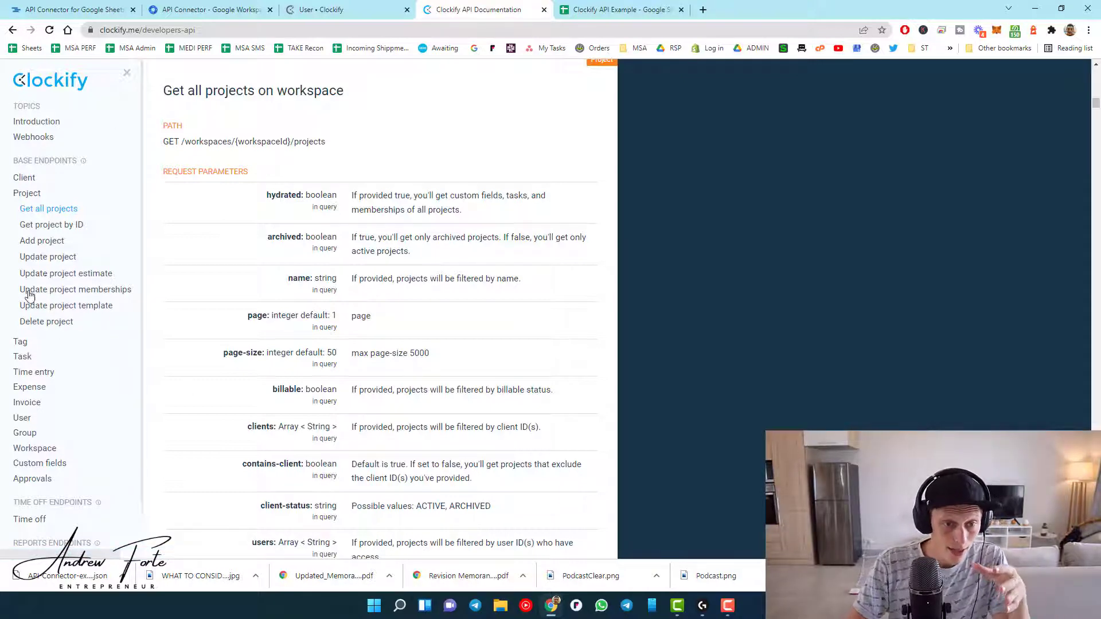
- Browse the Client and User endpoint docs, then read the Get all projects 200/401/403/404 responses
{"action": "scroll", "coordinate": [12, 318], "scroll_direction": "down", "scroll_amount": 2}
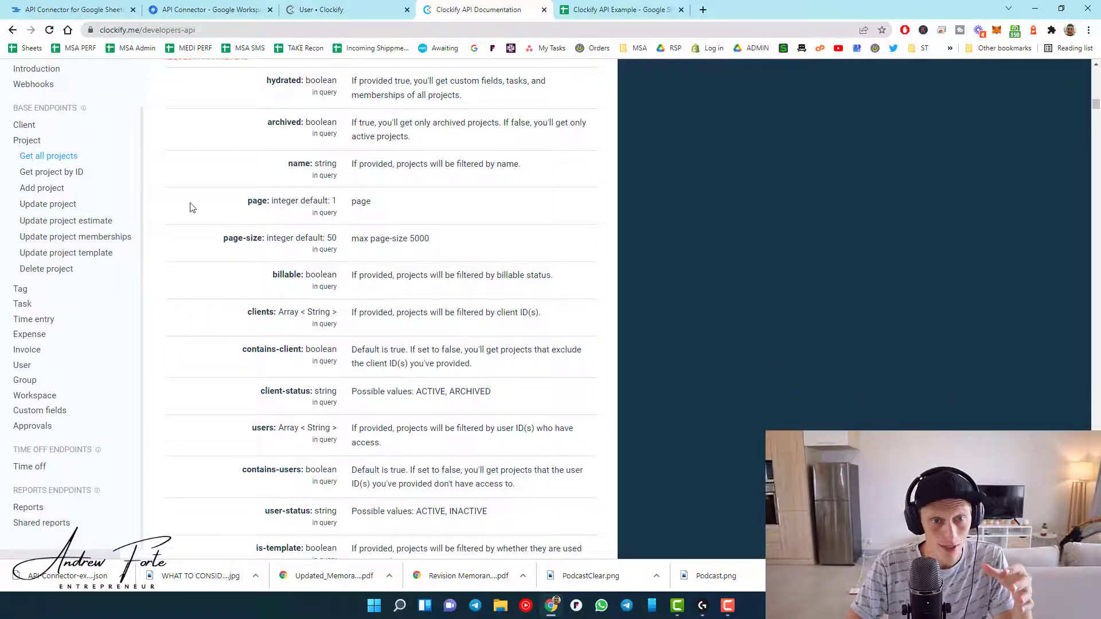
{"action": "scroll", "coordinate": [126, 303], "scroll_direction": "up", "scroll_amount": 10}
{"action": "scroll", "coordinate": [115, 295], "scroll_direction": "down", "scroll_amount": 5}
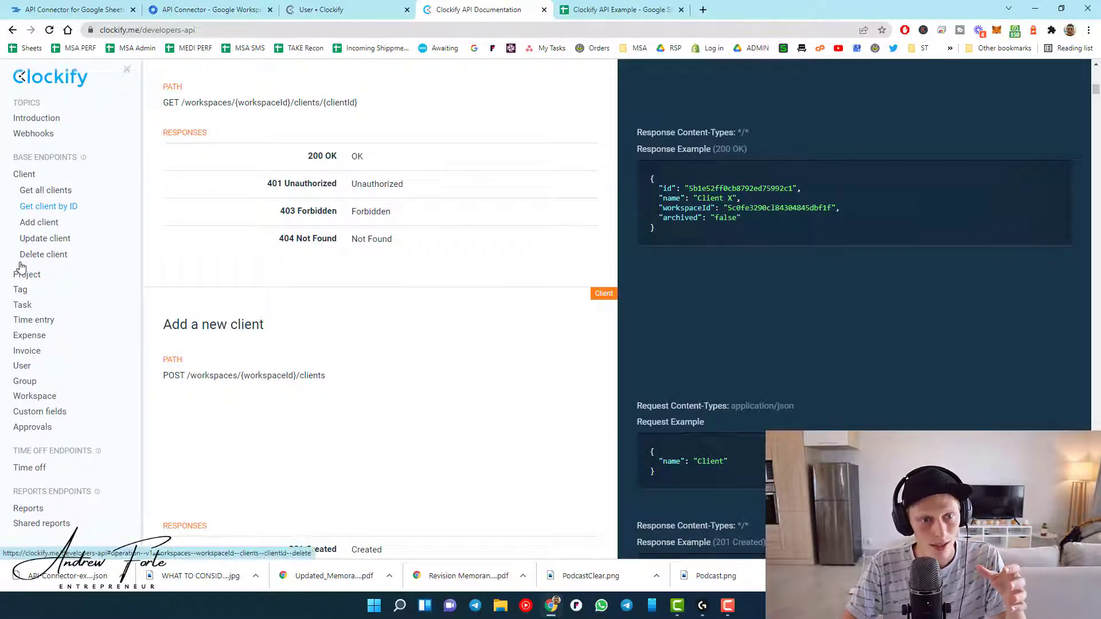
{"action": "scroll", "coordinate": [21, 267], "scroll_direction": "up", "scroll_amount": 1}
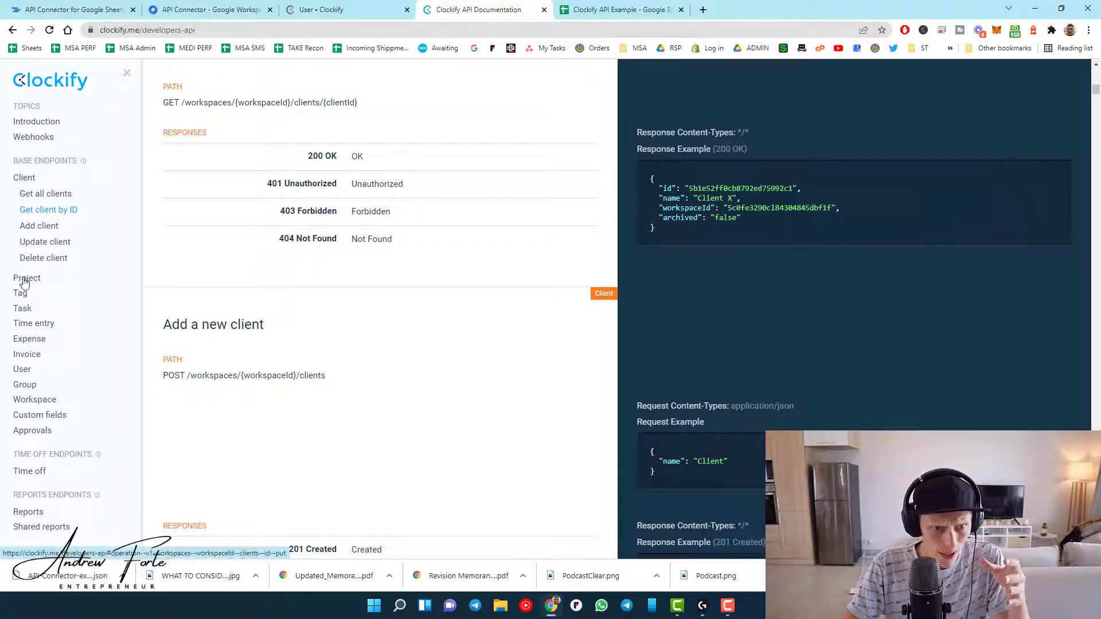
{"action": "scroll", "coordinate": [17, 386], "scroll_direction": "down", "scroll_amount": 4}
{"action": "scroll", "coordinate": [530, 278], "scroll_direction": "up", "scroll_amount": 10}
{"action": "scroll", "coordinate": [531, 278], "scroll_direction": "up", "scroll_amount": 15}
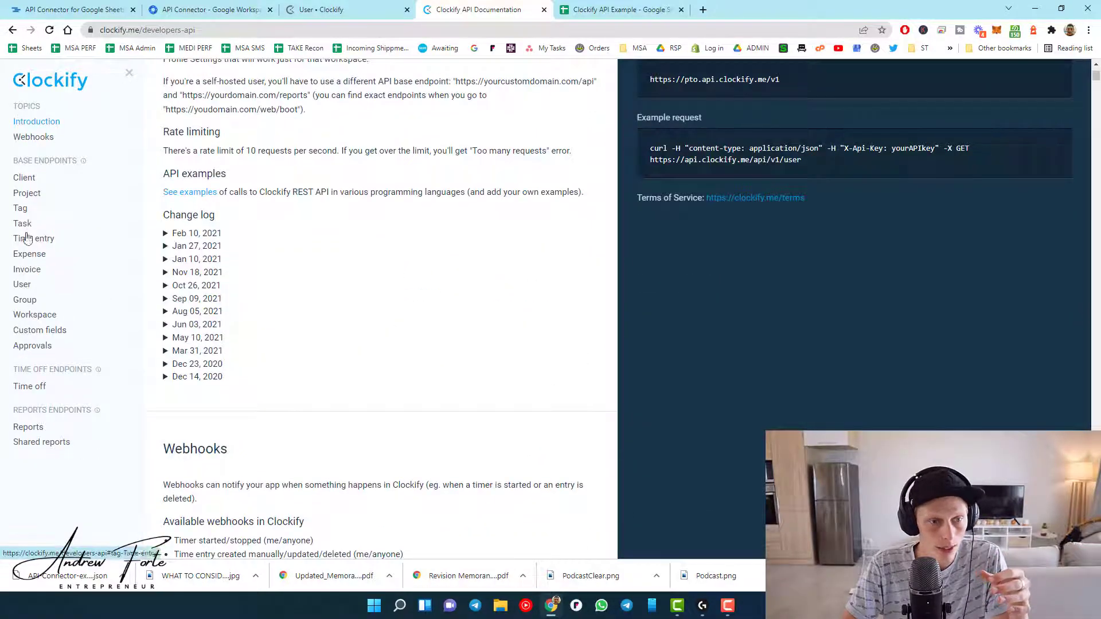
{"action": "left_click", "coordinate": [29, 282]}
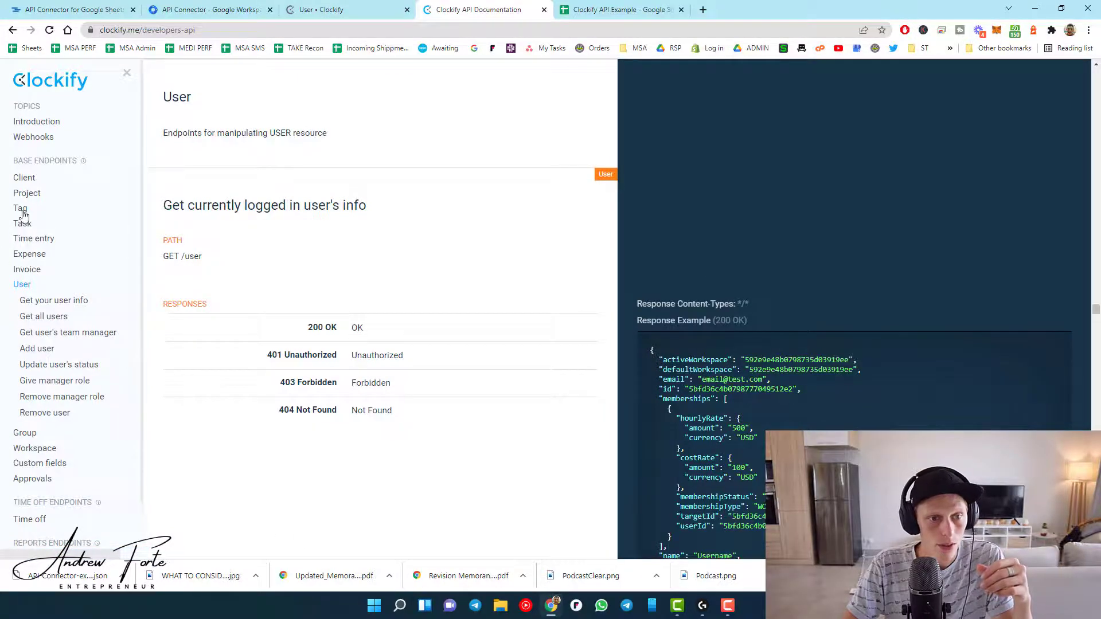
{"action": "left_click", "coordinate": [26, 193]}
{"action": "scroll", "coordinate": [392, 374], "scroll_direction": "down", "scroll_amount": 4}
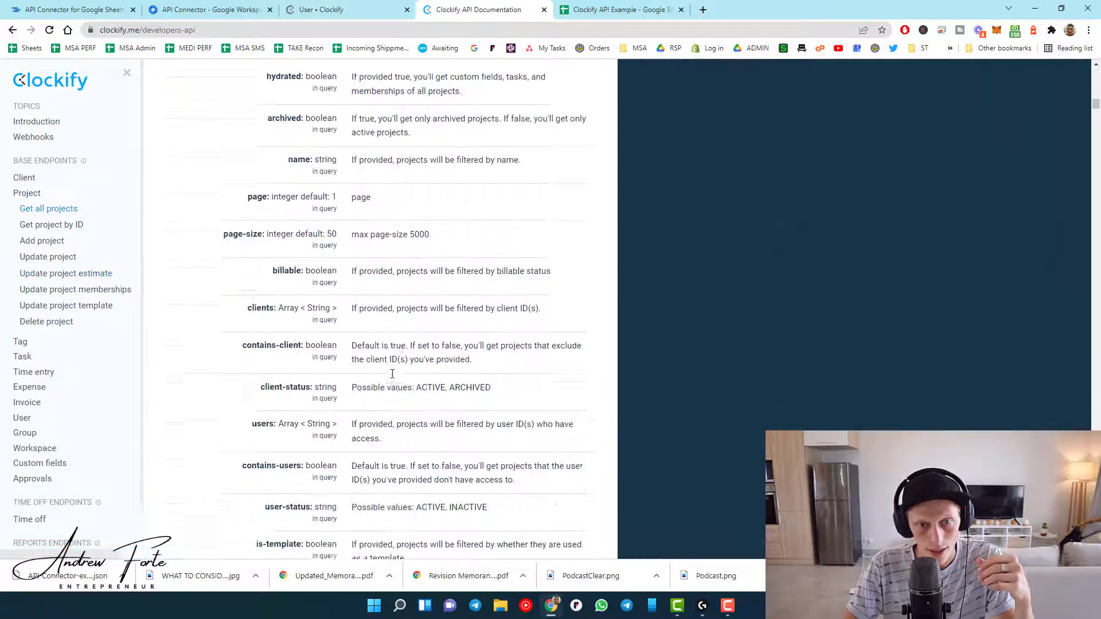
{"action": "scroll", "coordinate": [392, 376], "scroll_direction": "down", "scroll_amount": 12}
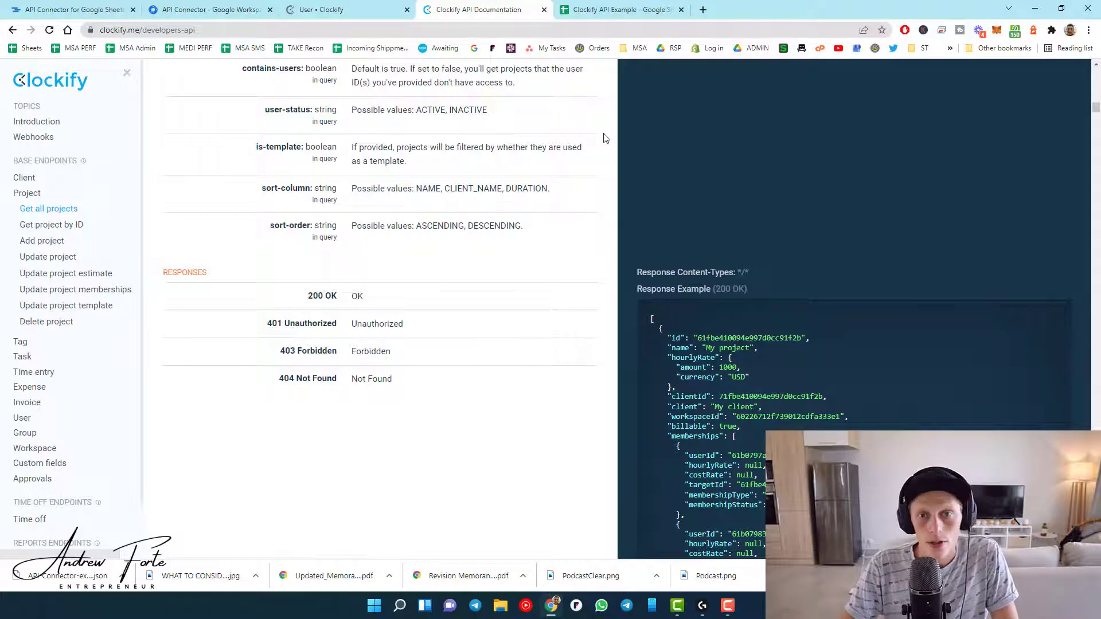
- In the Clockify API Example spreadsheet, select A1 and launch the API Connector add-on
{"action": "left_click", "coordinate": [595, 10]}
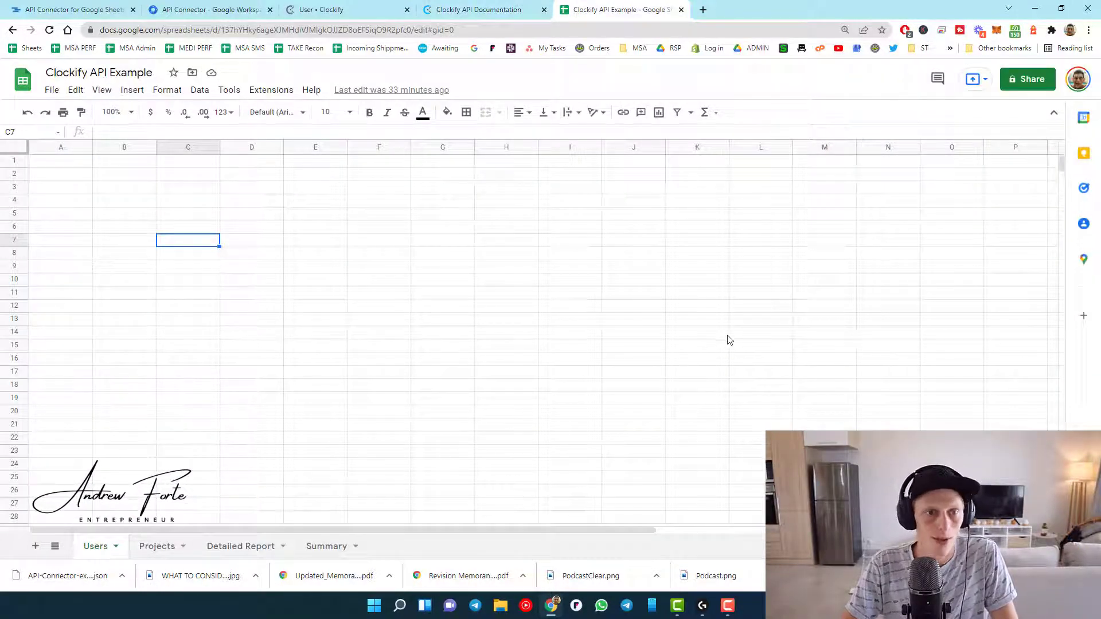
{"action": "left_click", "coordinate": [123, 215]}
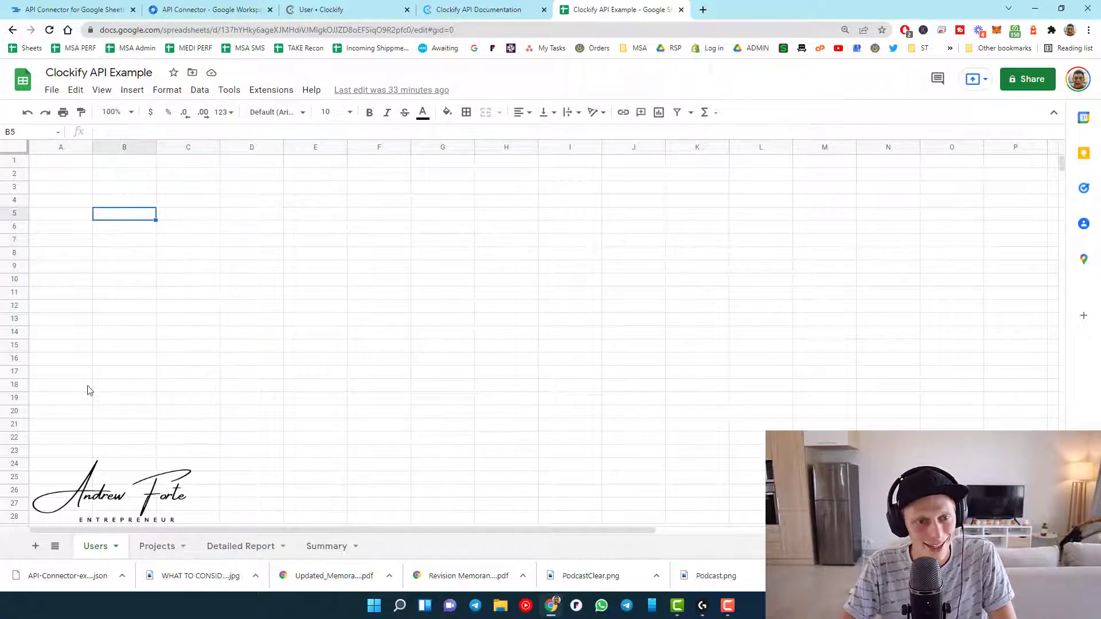
{"action": "left_click", "coordinate": [58, 163]}
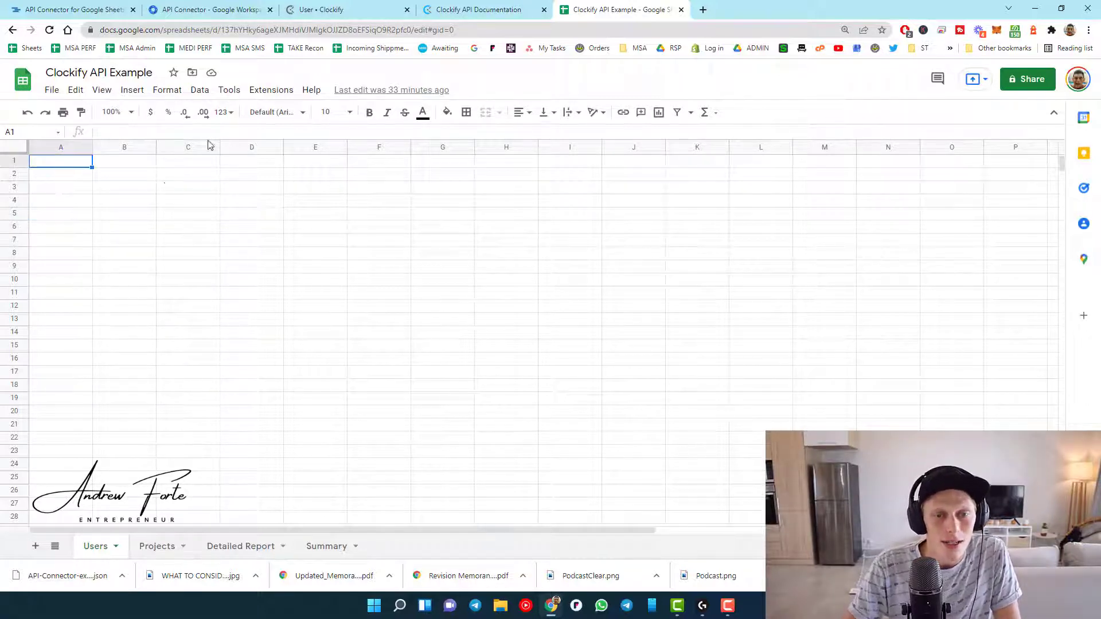
{"action": "left_click", "coordinate": [273, 90]}
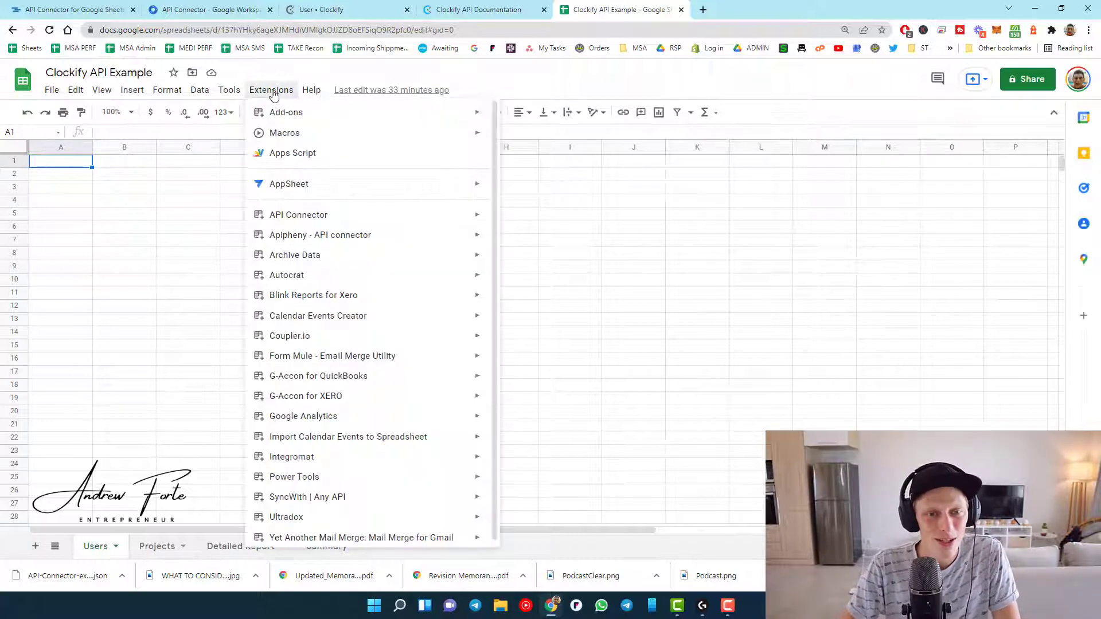
{"action": "mouse_move", "coordinate": [320, 216]}
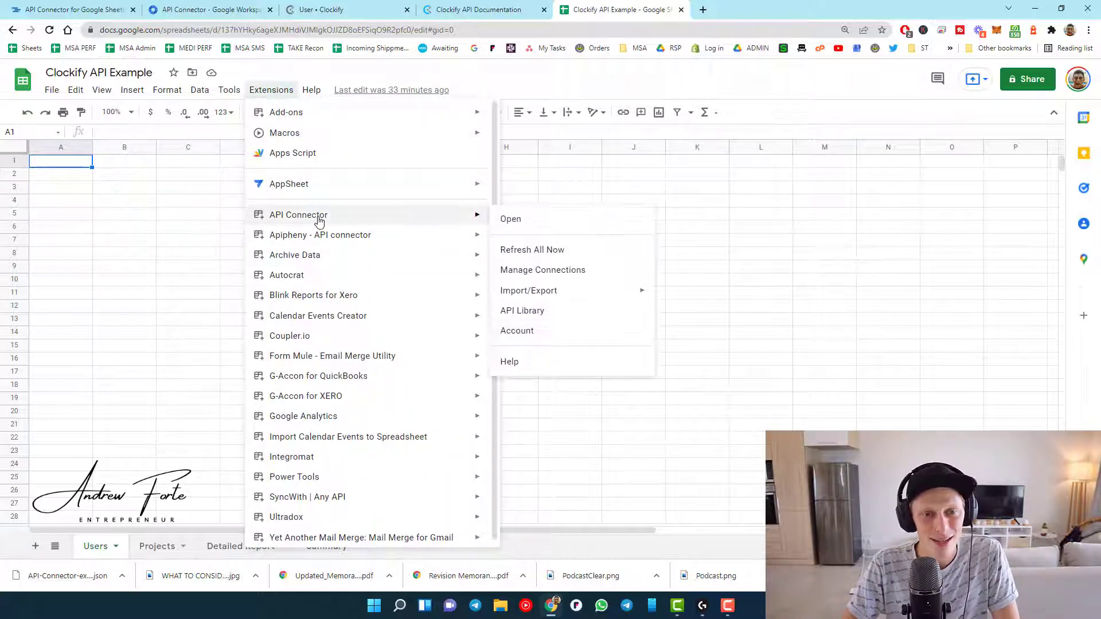
{"action": "left_click", "coordinate": [553, 220]}
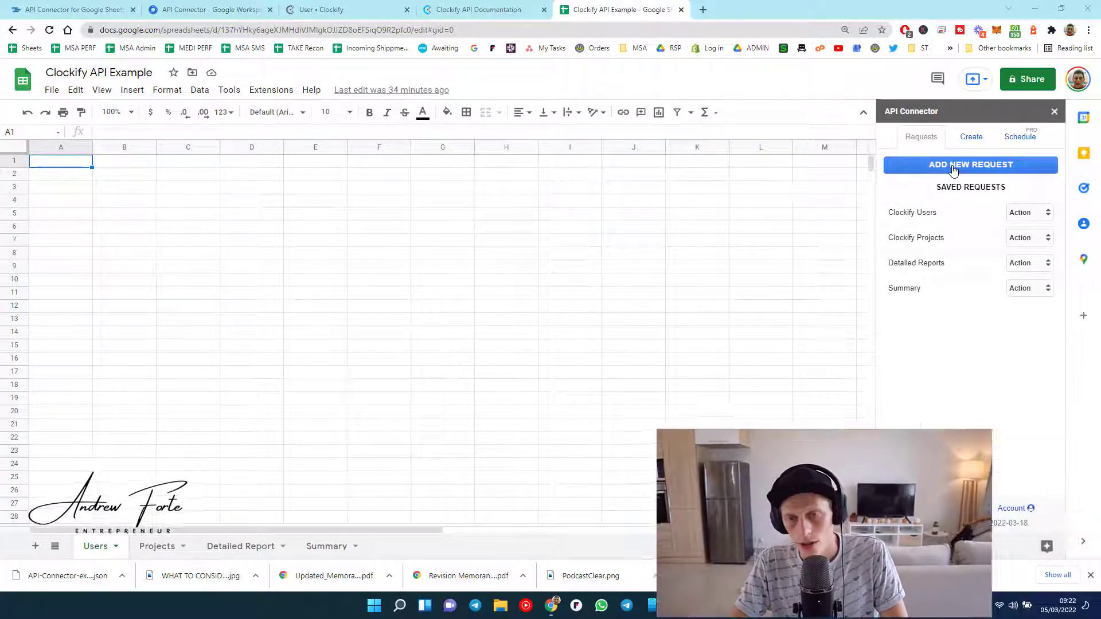
- Edit Clockify Users and review its page-size=100 URL, JSON and API-key headers, and Users!A1 output
{"action": "left_click", "coordinate": [1026, 213]}
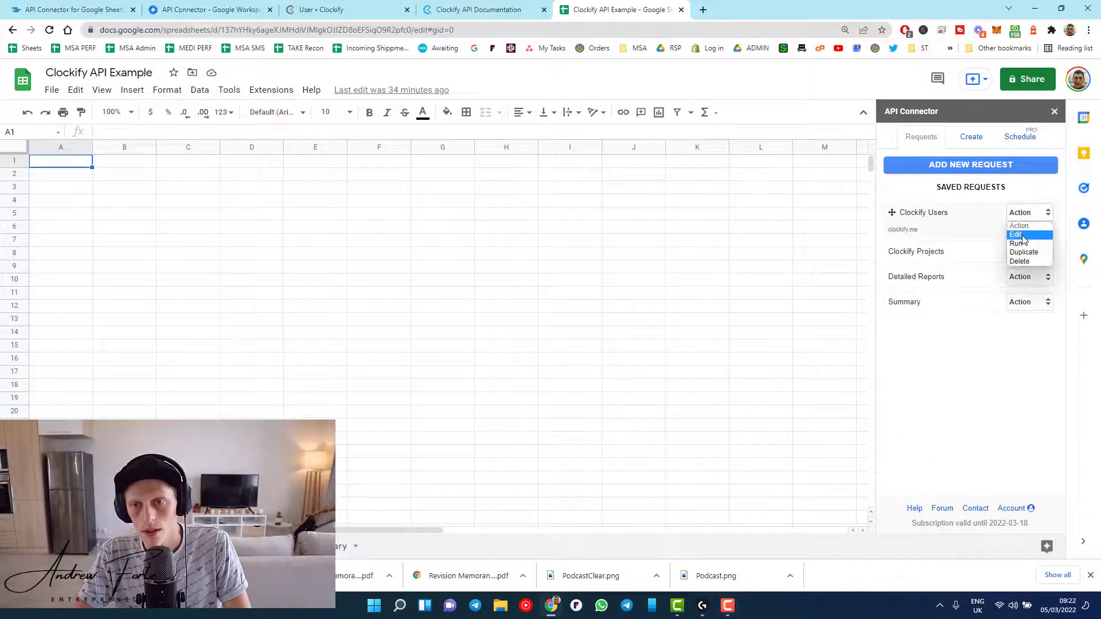
{"action": "left_click", "coordinate": [1016, 234]}
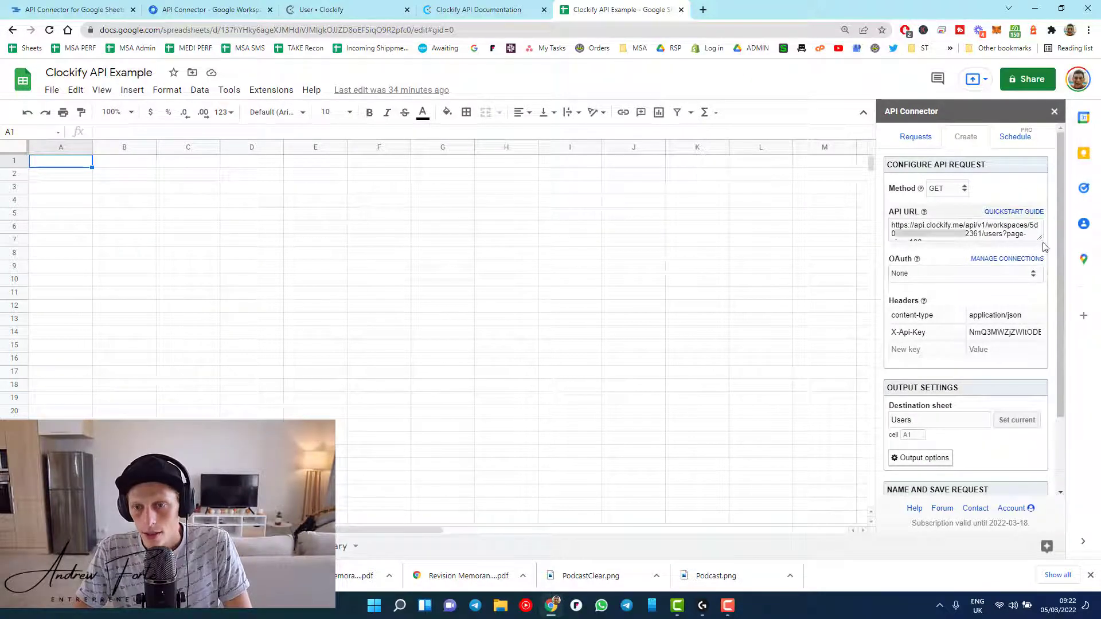
{"action": "left_click_drag", "start_coordinate": [1039, 239], "coordinate": [1039, 266]}
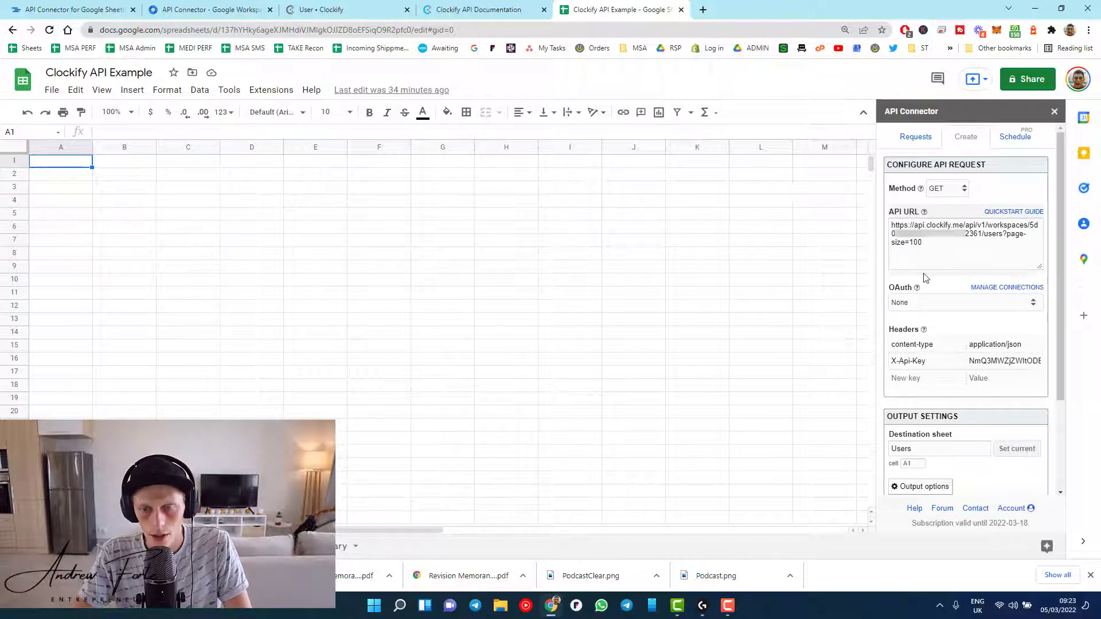
{"action": "scroll", "coordinate": [943, 316], "scroll_direction": "down", "scroll_amount": 2}
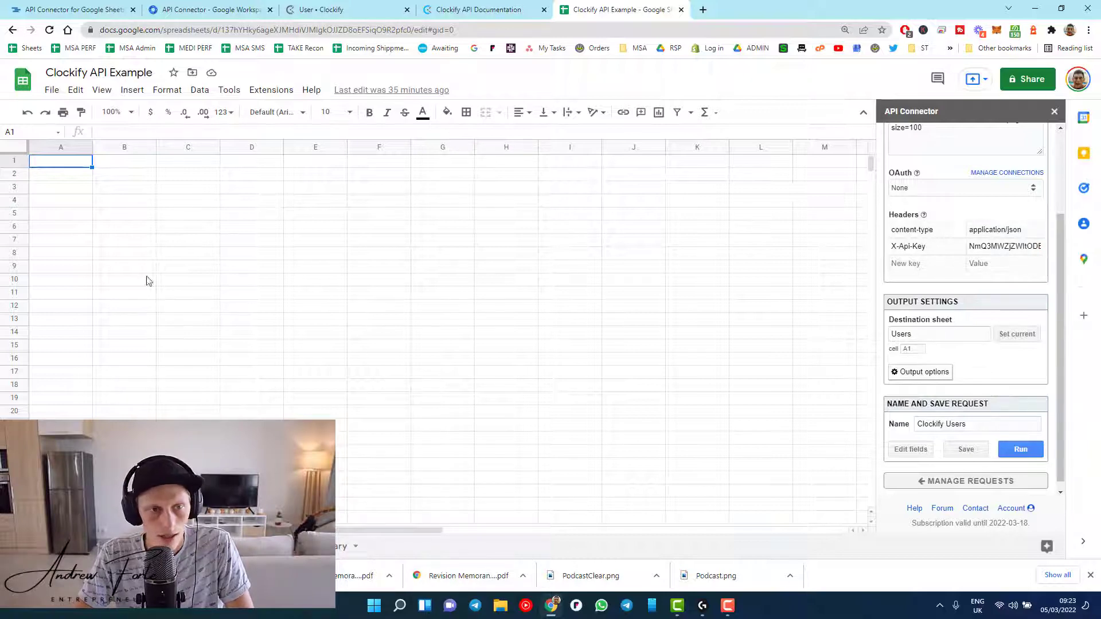
{"action": "scroll", "coordinate": [969, 412], "scroll_direction": "down", "scroll_amount": 1}
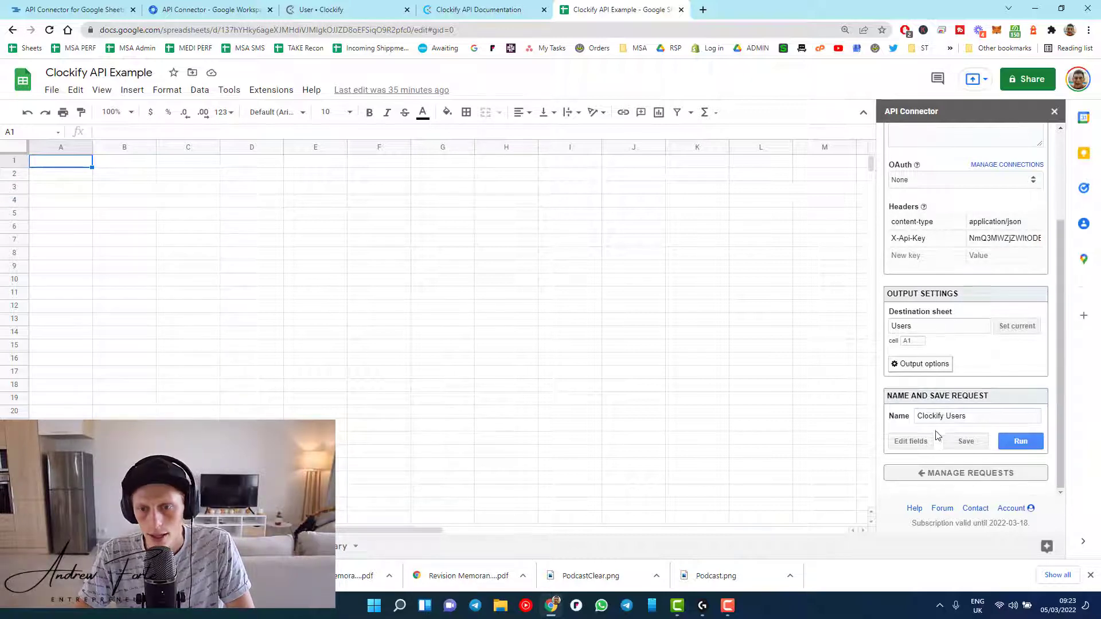
{"action": "scroll", "coordinate": [1006, 419], "scroll_direction": "up", "scroll_amount": 2}
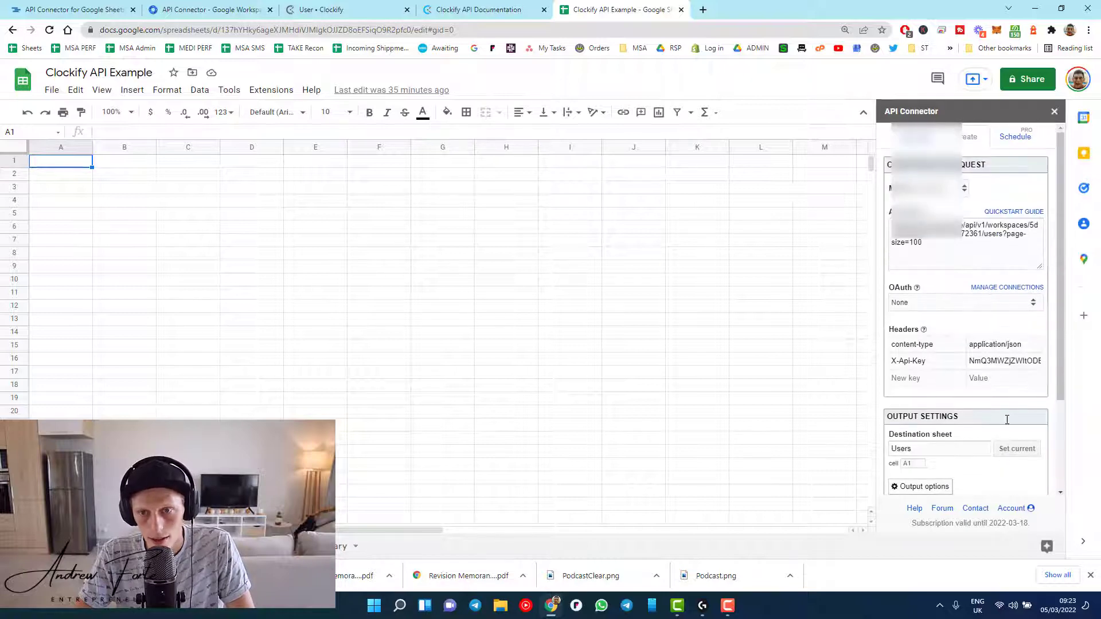
{"action": "scroll", "coordinate": [1007, 419], "scroll_direction": "down", "scroll_amount": 2}
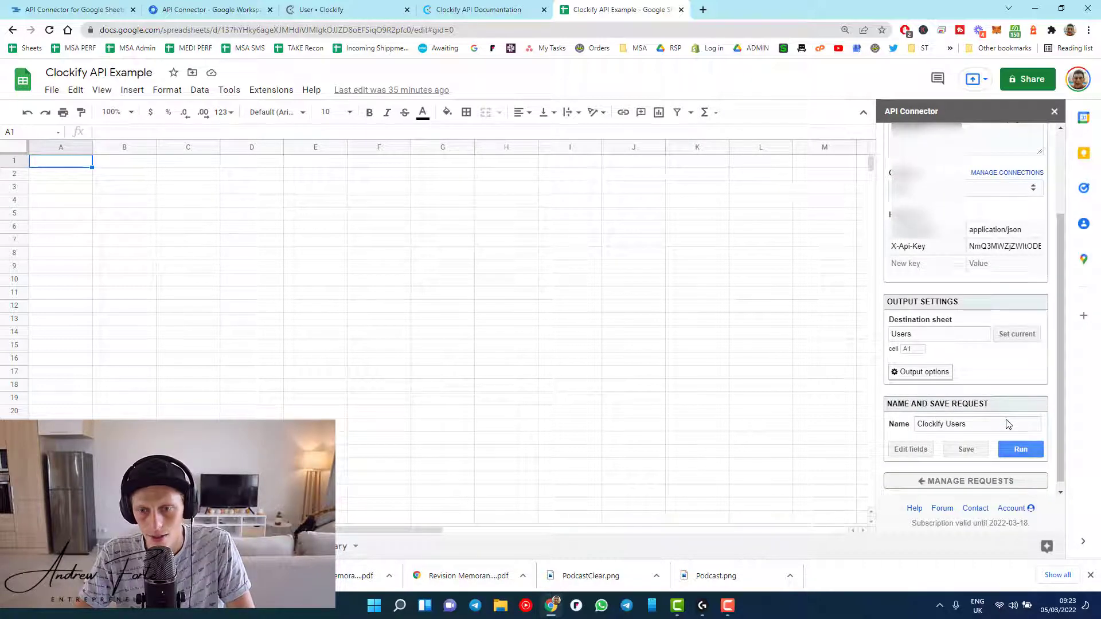
{"action": "scroll", "coordinate": [1007, 424], "scroll_direction": "down", "scroll_amount": 1}
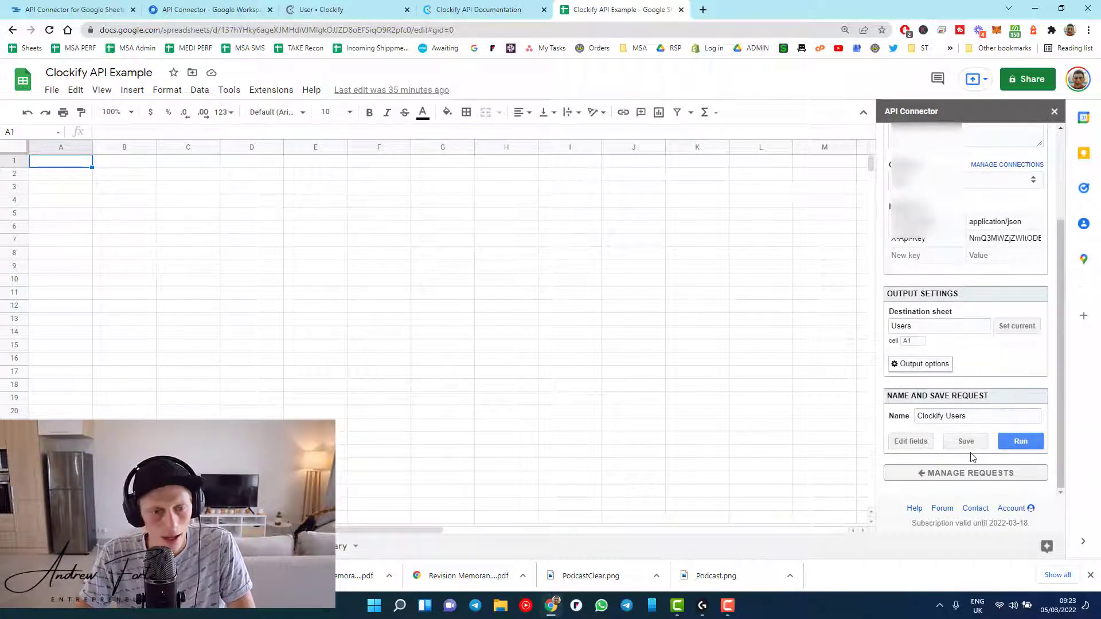
{"action": "left_click", "coordinate": [1020, 441]}
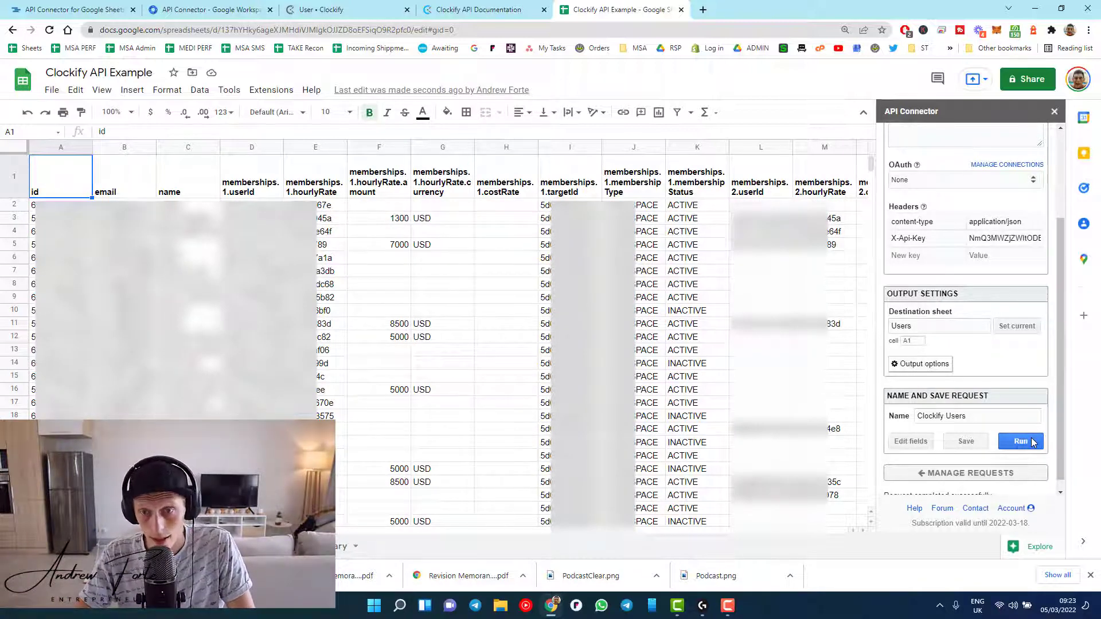
{"action": "left_click", "coordinate": [1019, 471]}
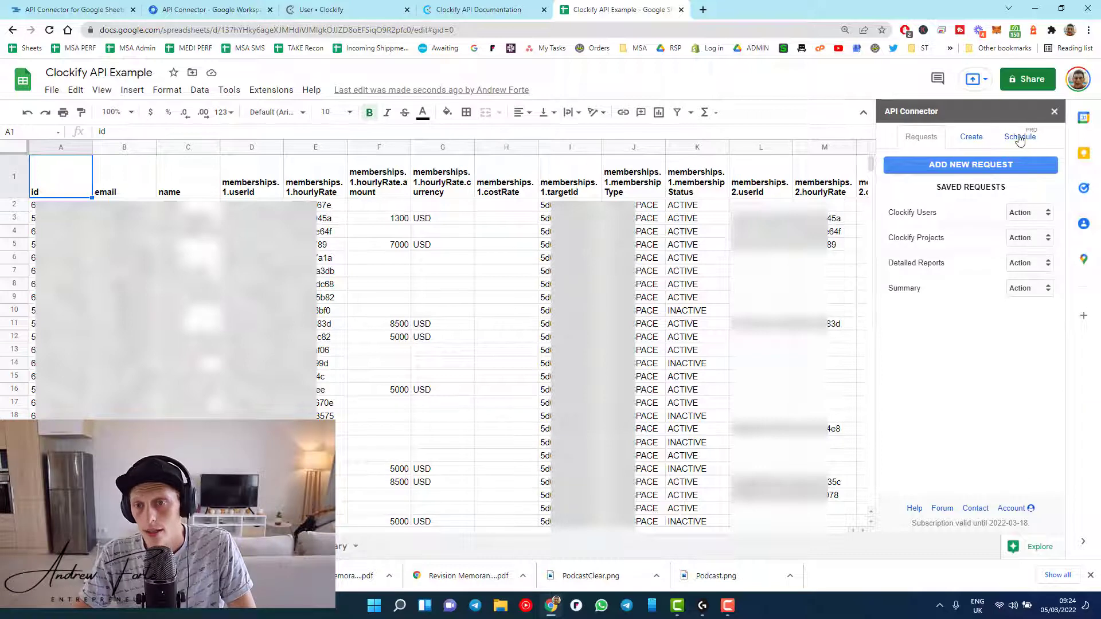
- Create an hourly trigger named 'Hourly' for the Clockify Users request
{"action": "left_click", "coordinate": [1019, 142]}
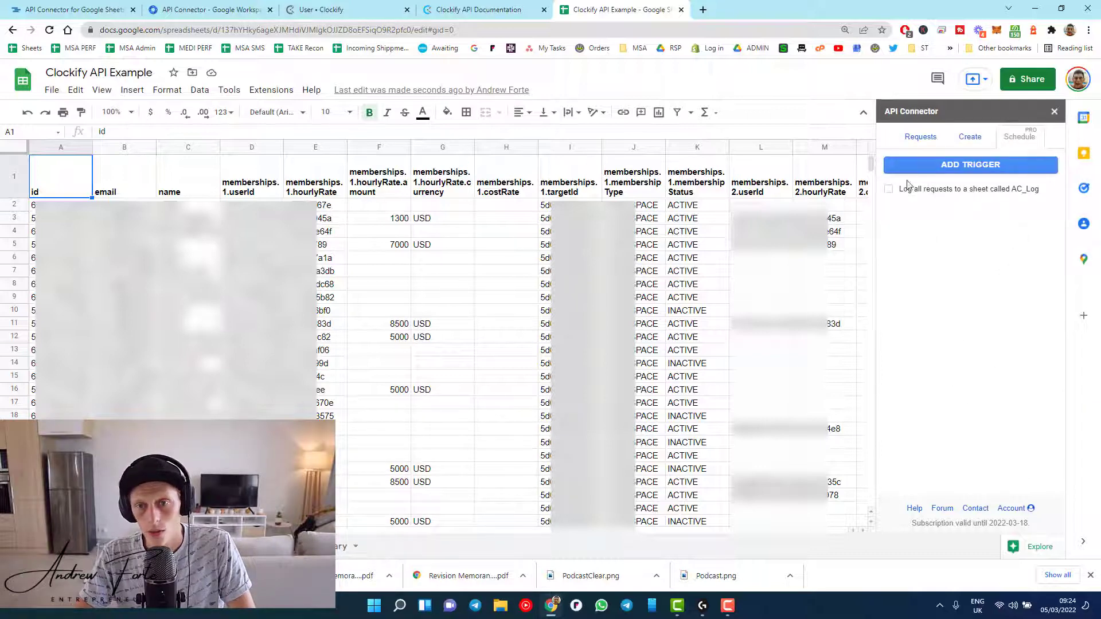
{"action": "left_click", "coordinate": [929, 165]}
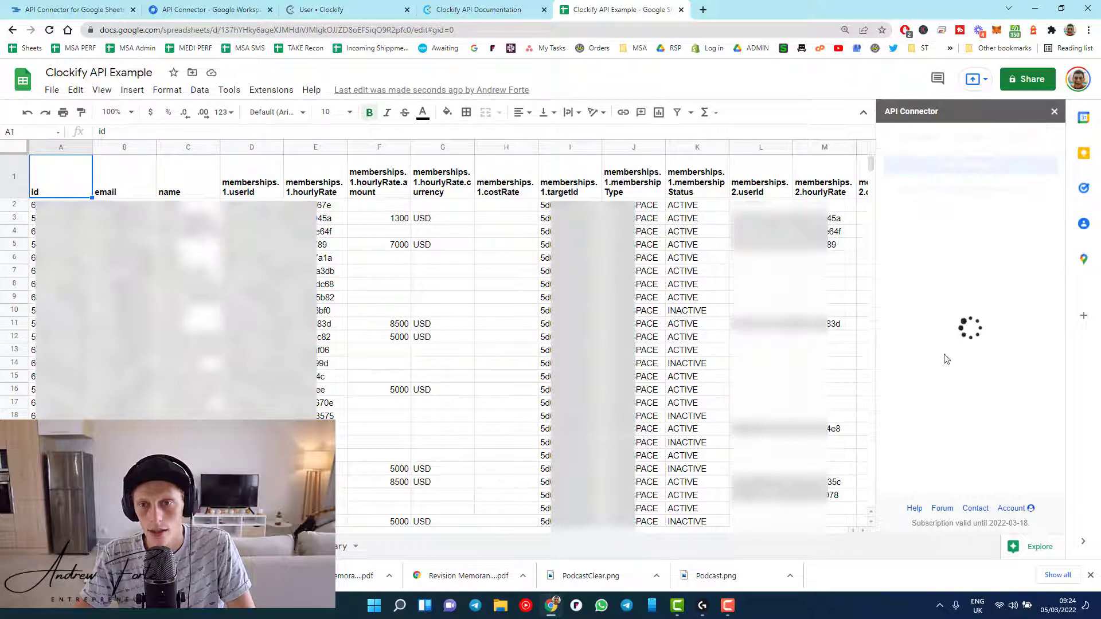
{"action": "left_click", "coordinate": [936, 204]}
{"action": "left_click", "coordinate": [934, 226]}
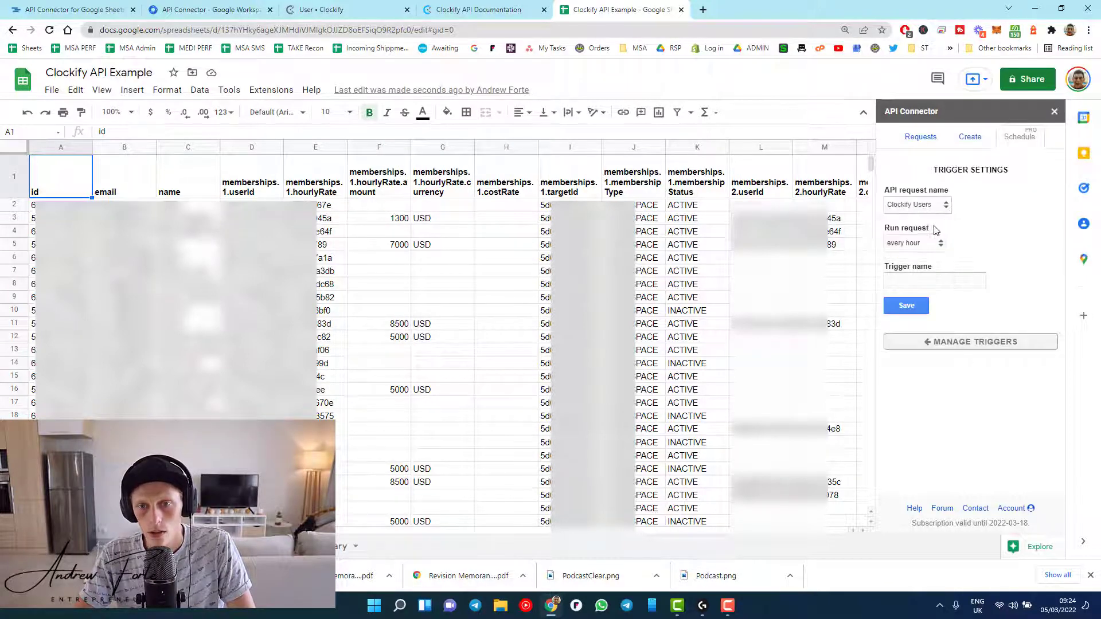
{"action": "left_click", "coordinate": [917, 280]}
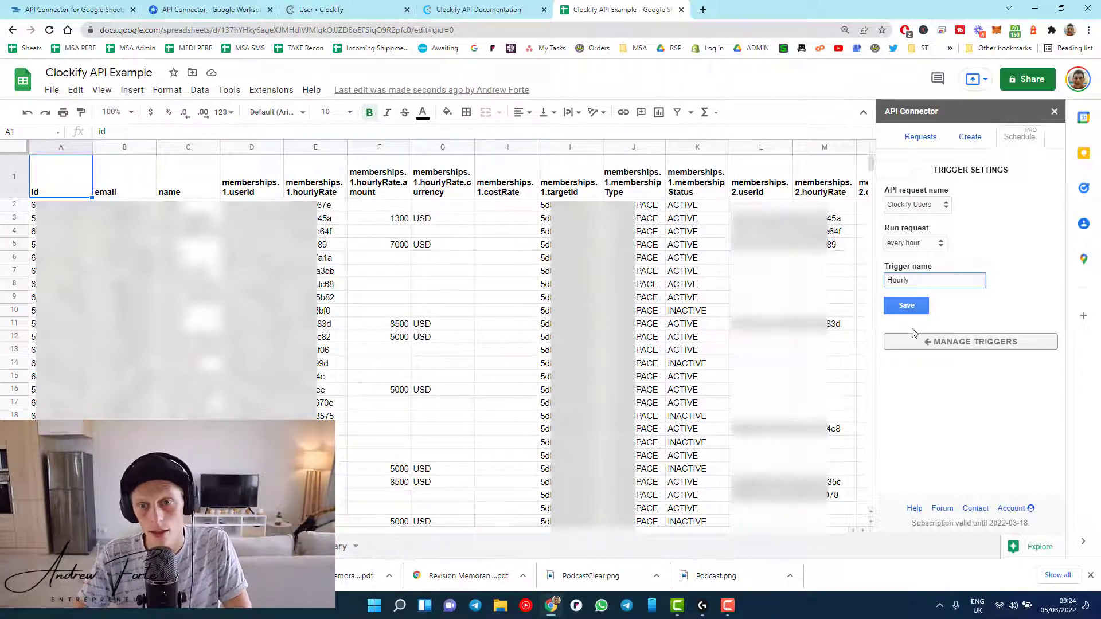
{"action": "left_click", "coordinate": [908, 306]}
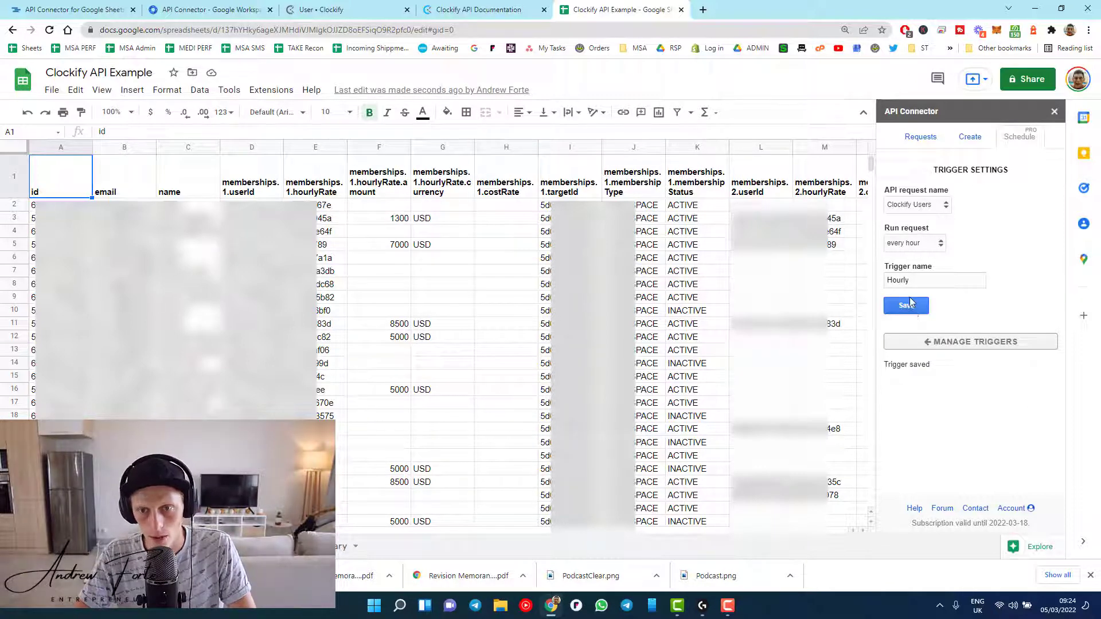
- Delete the 'Hourly' trigger from the saved triggers list
{"action": "left_click", "coordinate": [914, 343]}
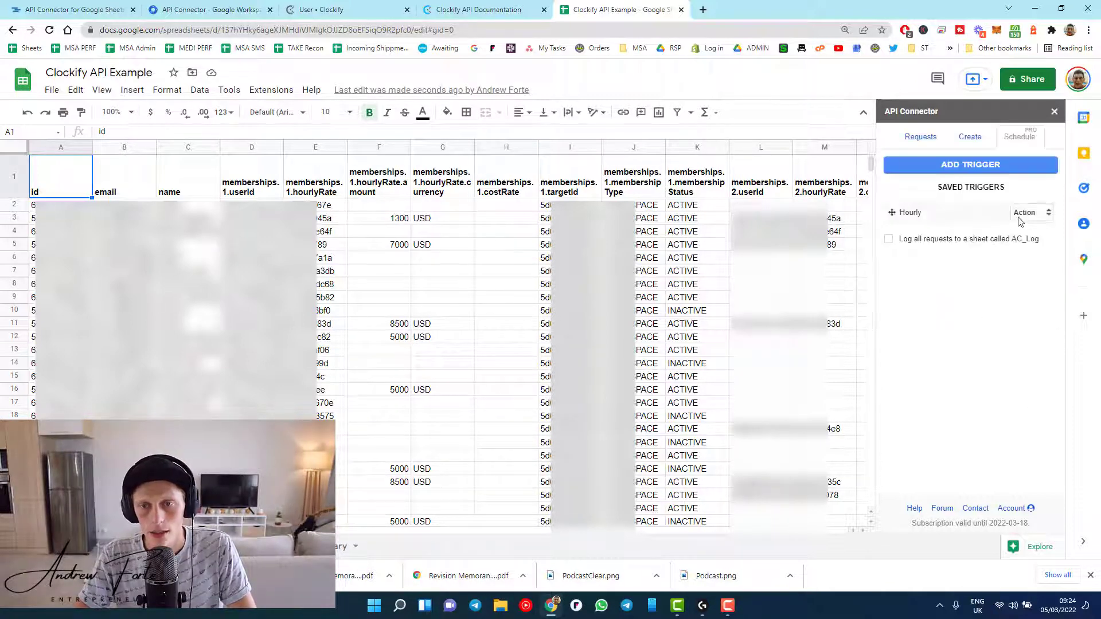
{"action": "left_click", "coordinate": [1026, 213]}
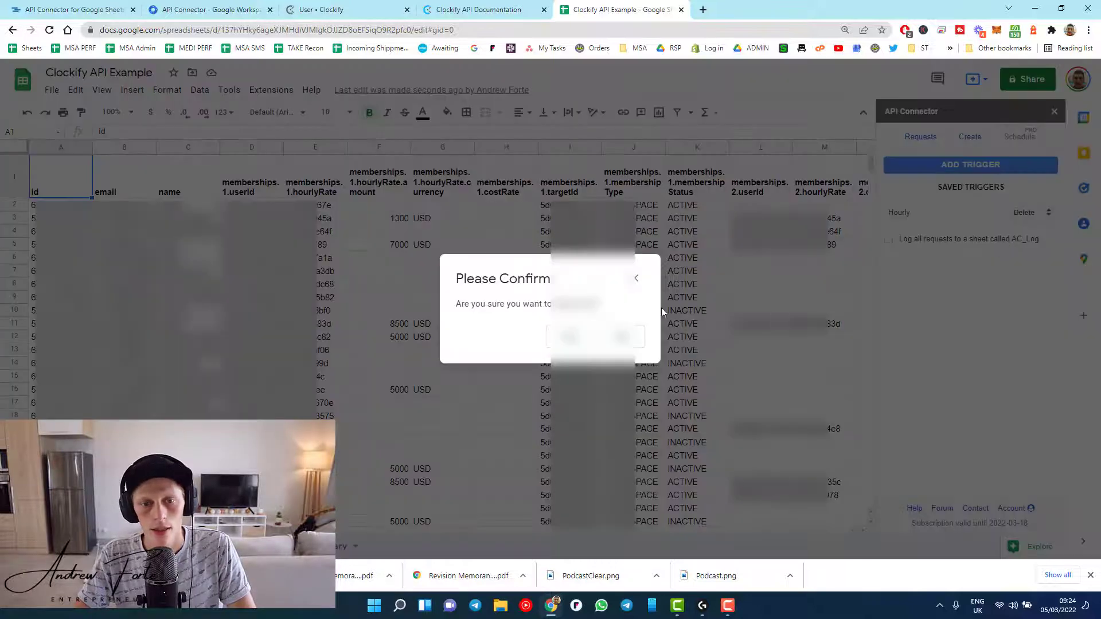
{"action": "left_click", "coordinate": [568, 336]}
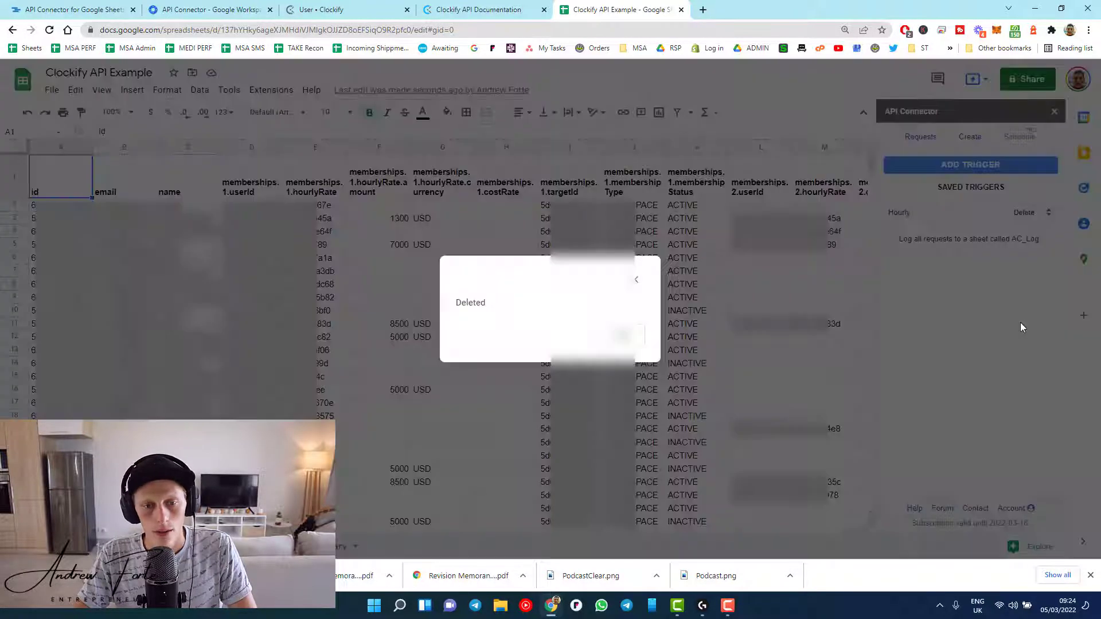
{"action": "left_click", "coordinate": [622, 338]}
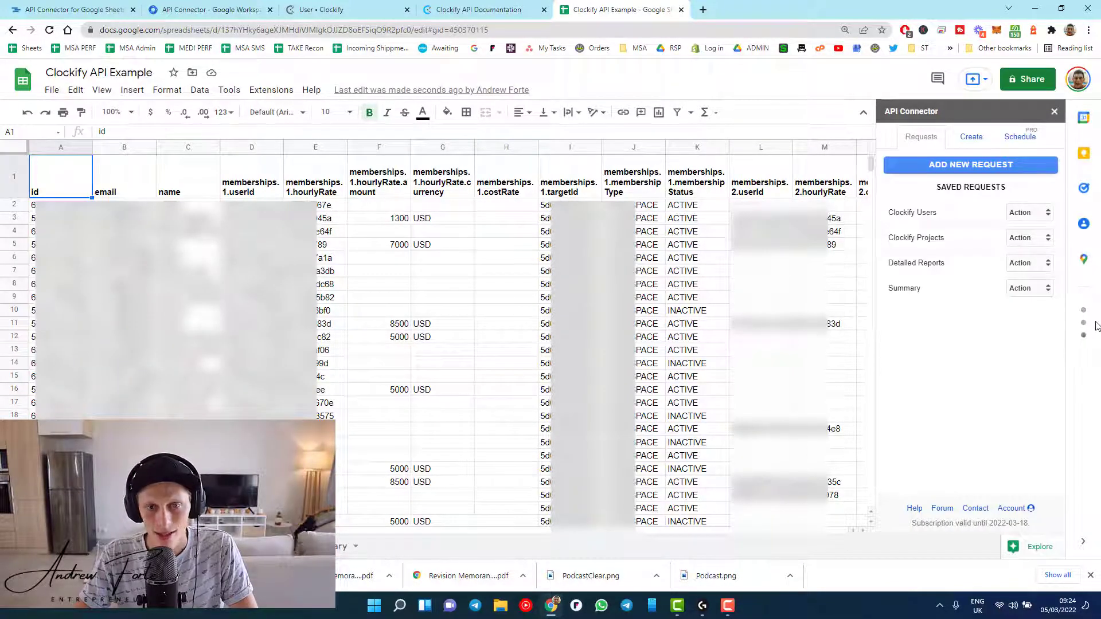
- Load the Clockify Projects request for editing and read its full API URL
{"action": "mouse_move", "coordinate": [956, 253]}
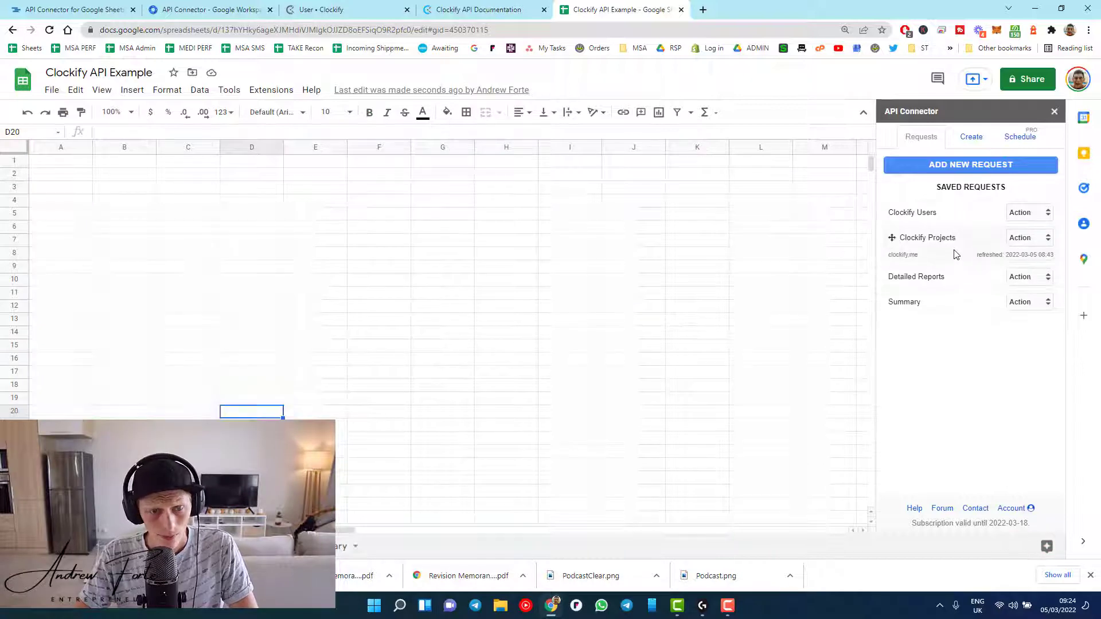
{"action": "left_click", "coordinate": [1027, 236]}
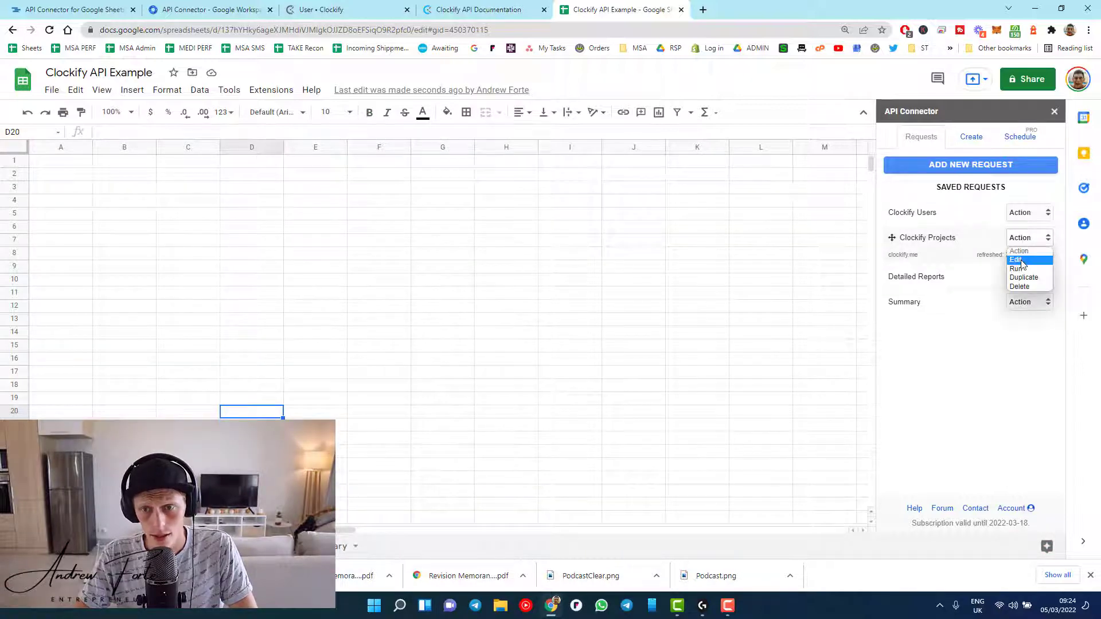
{"action": "left_click", "coordinate": [1022, 261]}
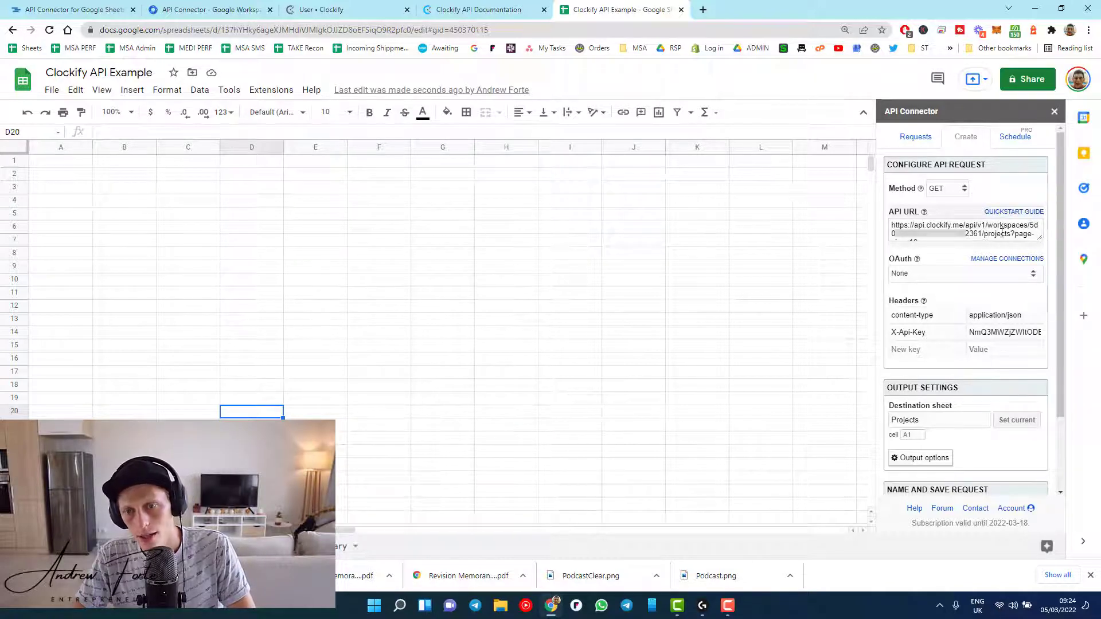
{"action": "left_click", "coordinate": [1029, 243]}
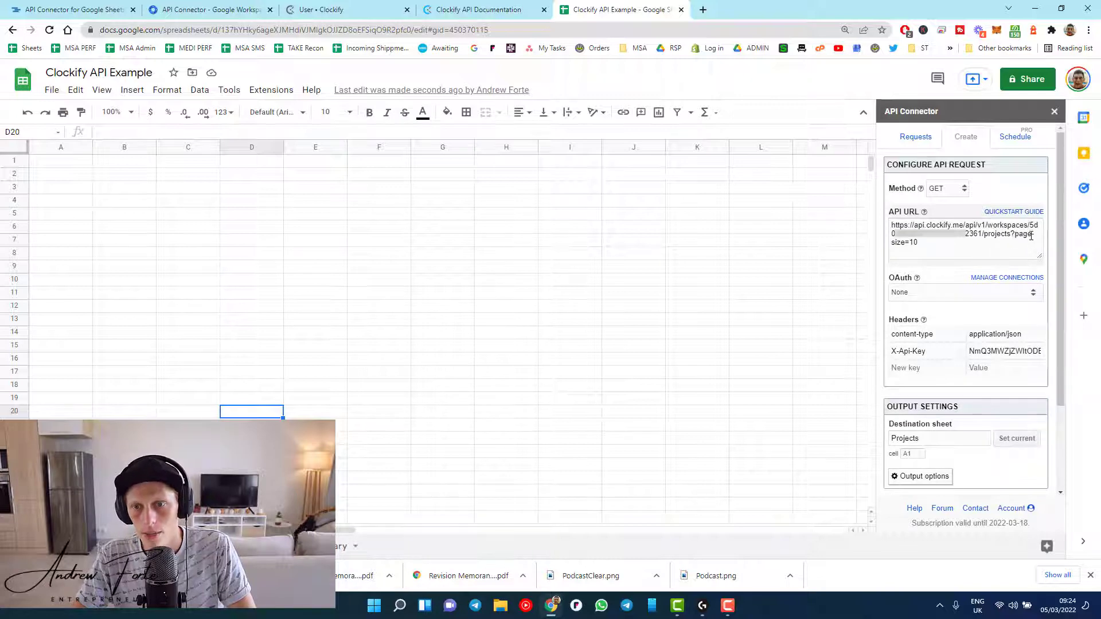
{"action": "scroll", "coordinate": [946, 264], "scroll_direction": "down", "scroll_amount": 1}
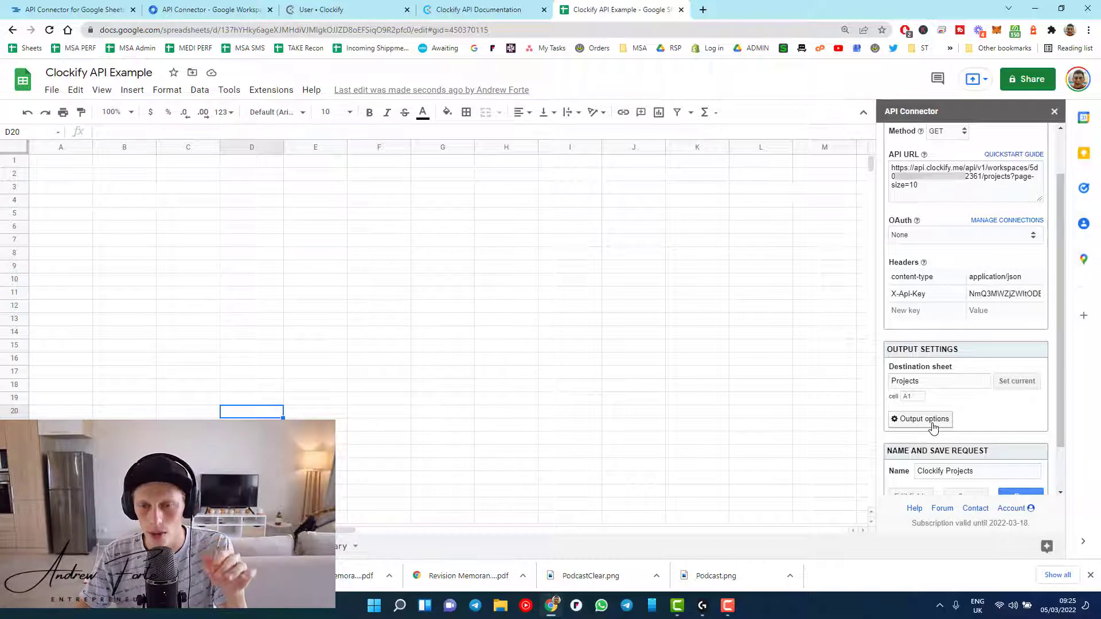
- In Output options, set page-parameter pagination to run until page count equals 2
{"action": "left_click", "coordinate": [933, 427]}
{"action": "scroll", "coordinate": [998, 344], "scroll_direction": "down", "scroll_amount": 2}
{"action": "scroll", "coordinate": [998, 344], "scroll_direction": "up", "scroll_amount": 2}
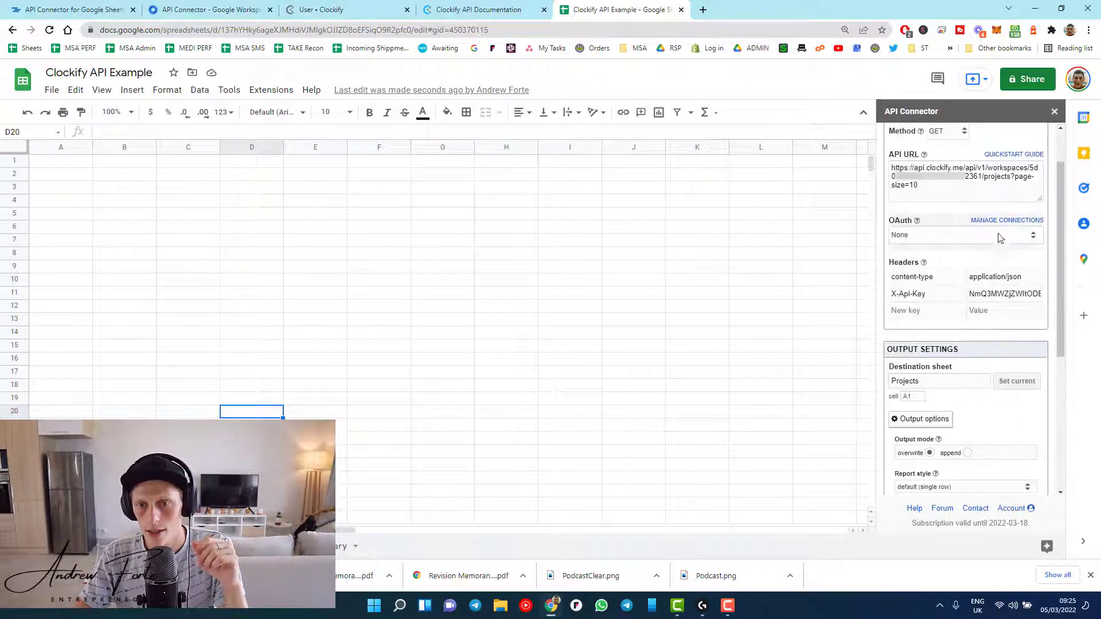
{"action": "scroll", "coordinate": [944, 209], "scroll_direction": "down", "scroll_amount": 4}
{"action": "scroll", "coordinate": [945, 207], "scroll_direction": "up", "scroll_amount": 4}
{"action": "scroll", "coordinate": [955, 241], "scroll_direction": "down", "scroll_amount": 4}
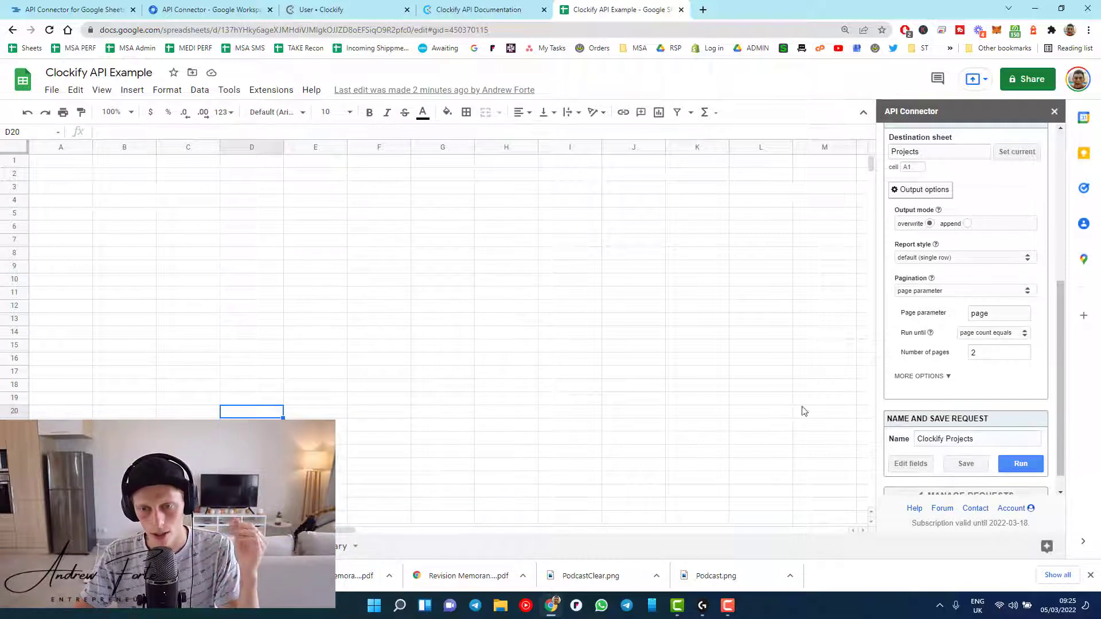
{"action": "left_click", "coordinate": [994, 334]}
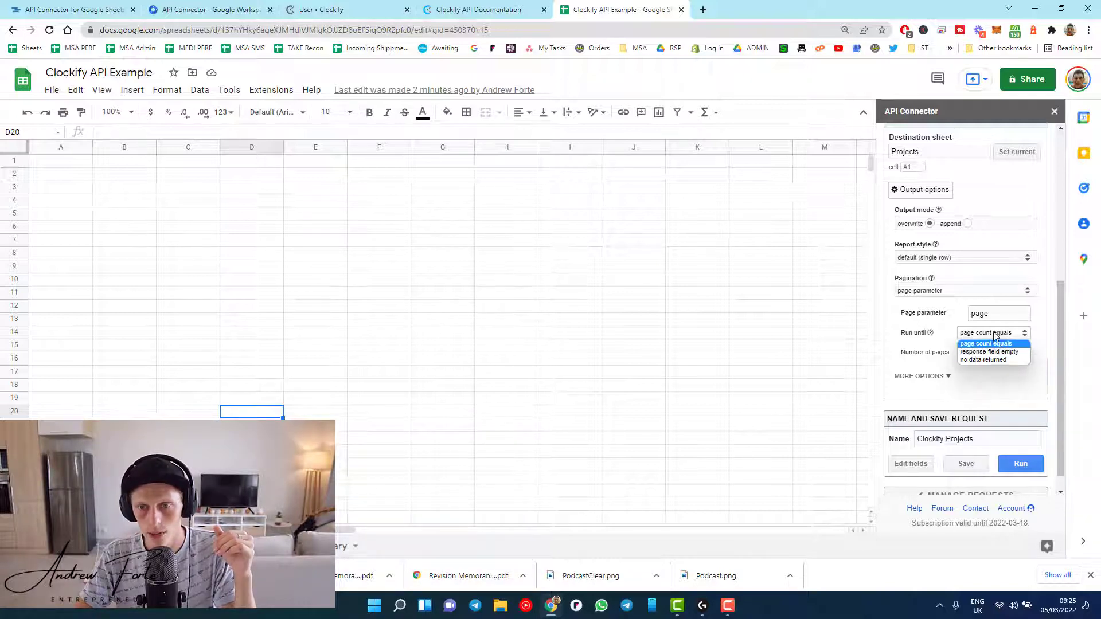
{"action": "left_click", "coordinate": [995, 343]}
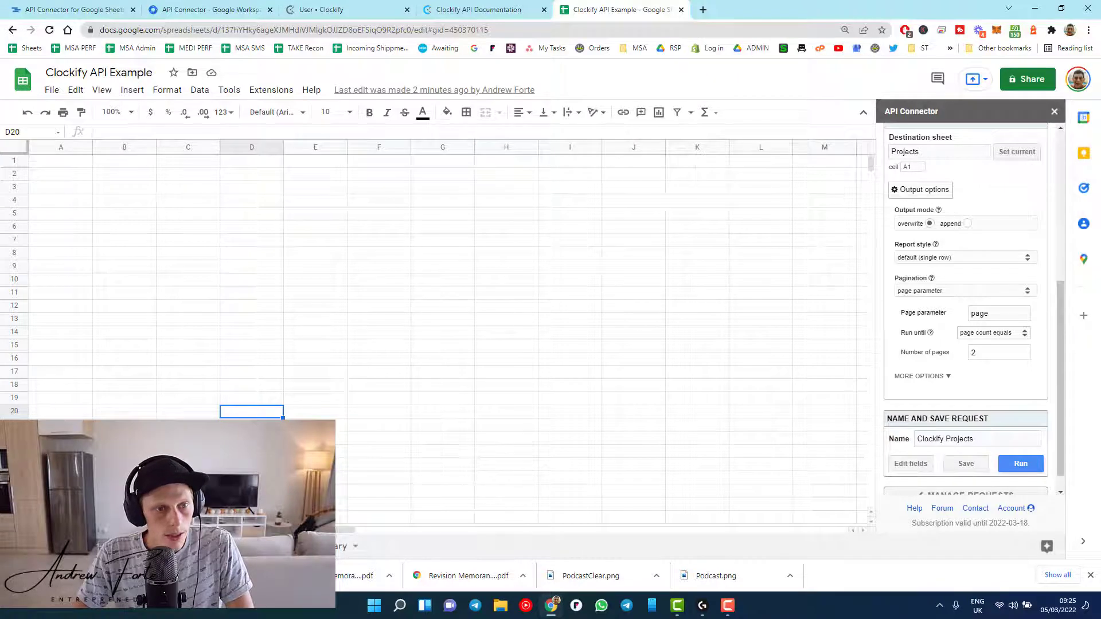
{"action": "scroll", "coordinate": [935, 428], "scroll_direction": "down", "scroll_amount": 1}
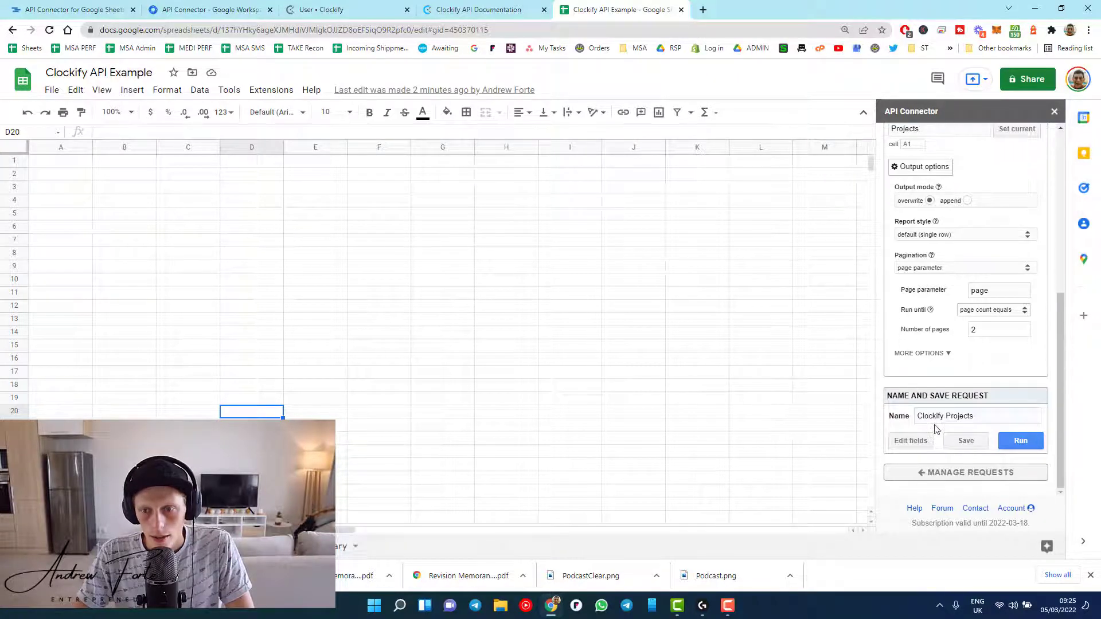
{"action": "scroll", "coordinate": [935, 428], "scroll_direction": "up", "scroll_amount": 1}
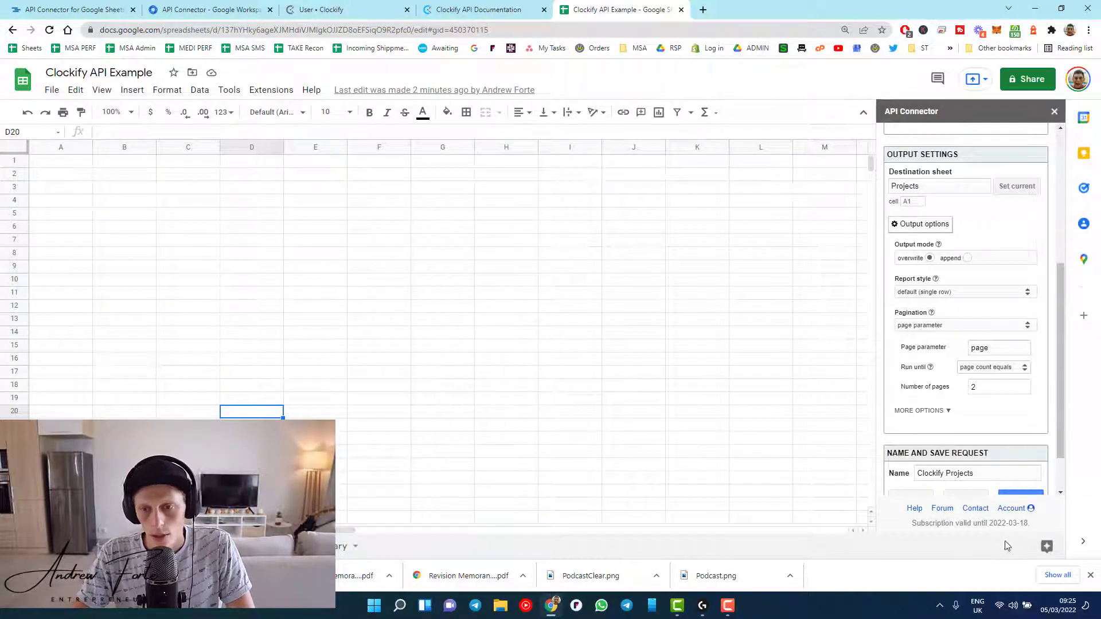
{"action": "scroll", "coordinate": [1011, 471], "scroll_direction": "down", "scroll_amount": 1}
- Run Clockify Projects into the Projects sheet and preview the imported fields
{"action": "left_click", "coordinate": [1021, 440]}
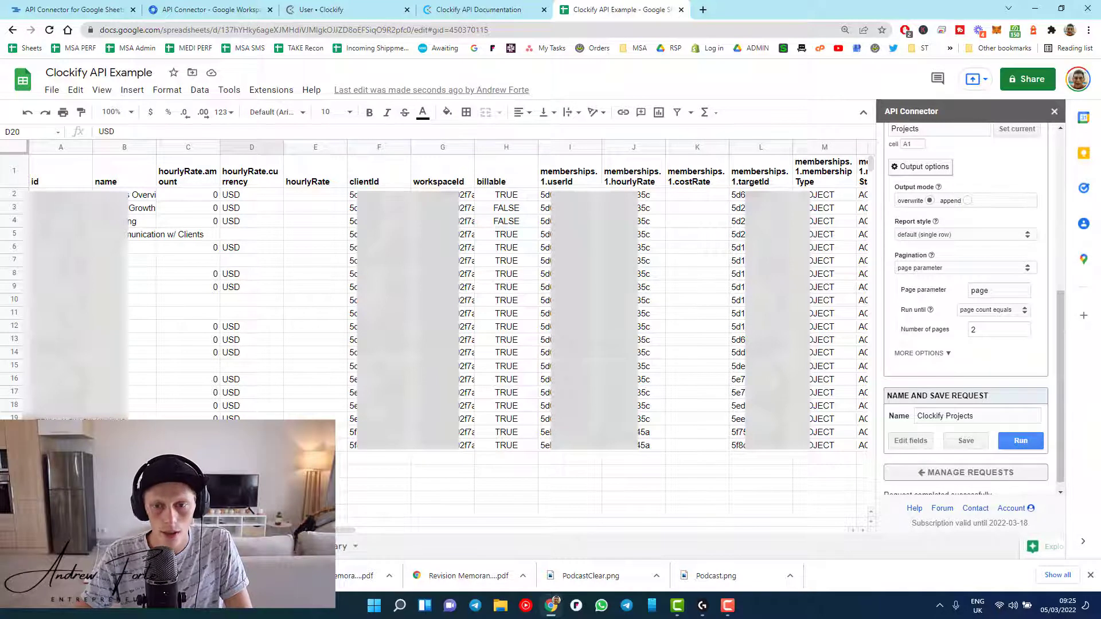
{"action": "left_click", "coordinate": [898, 442]}
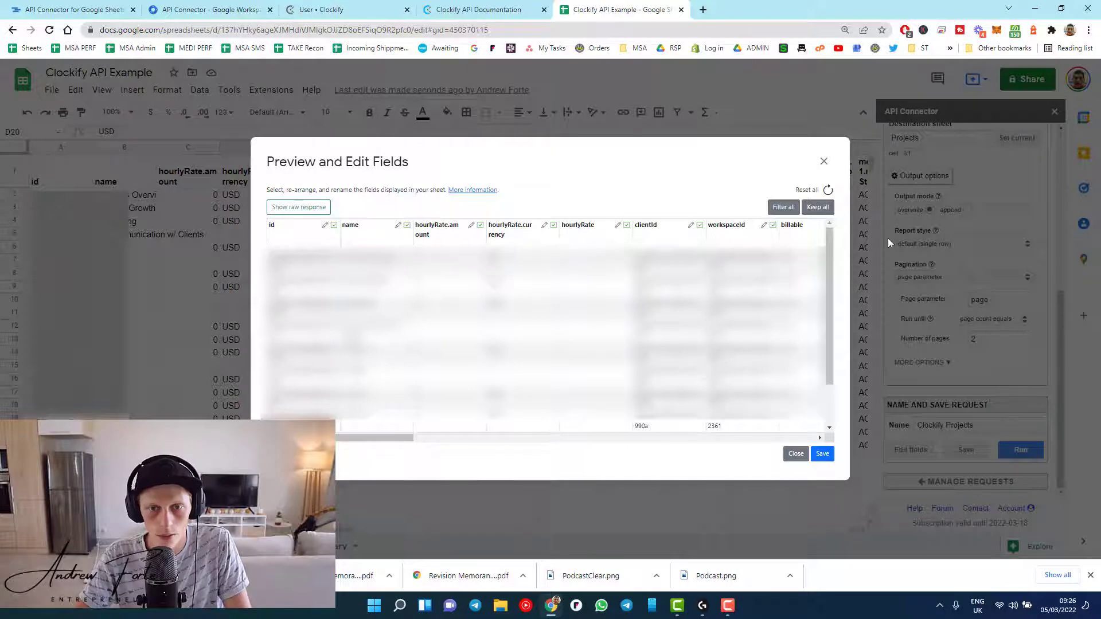
{"action": "left_click", "coordinate": [824, 164]}
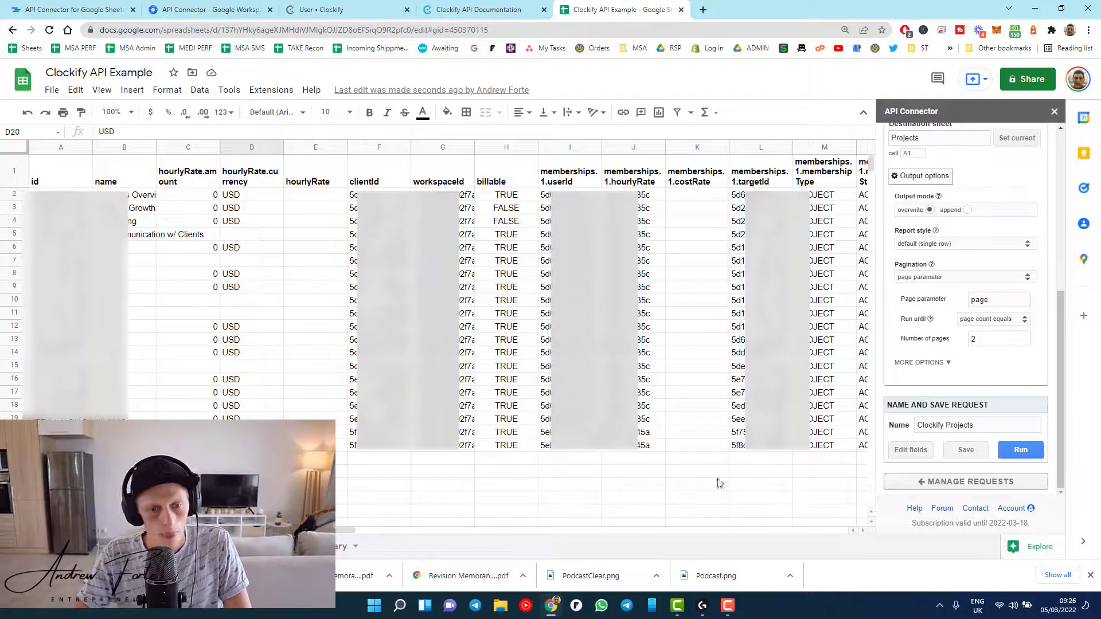
- On the next empty sheet, load the Detailed Reports request for editing
{"action": "key", "text": "ctrl+shift+Page_Down"}
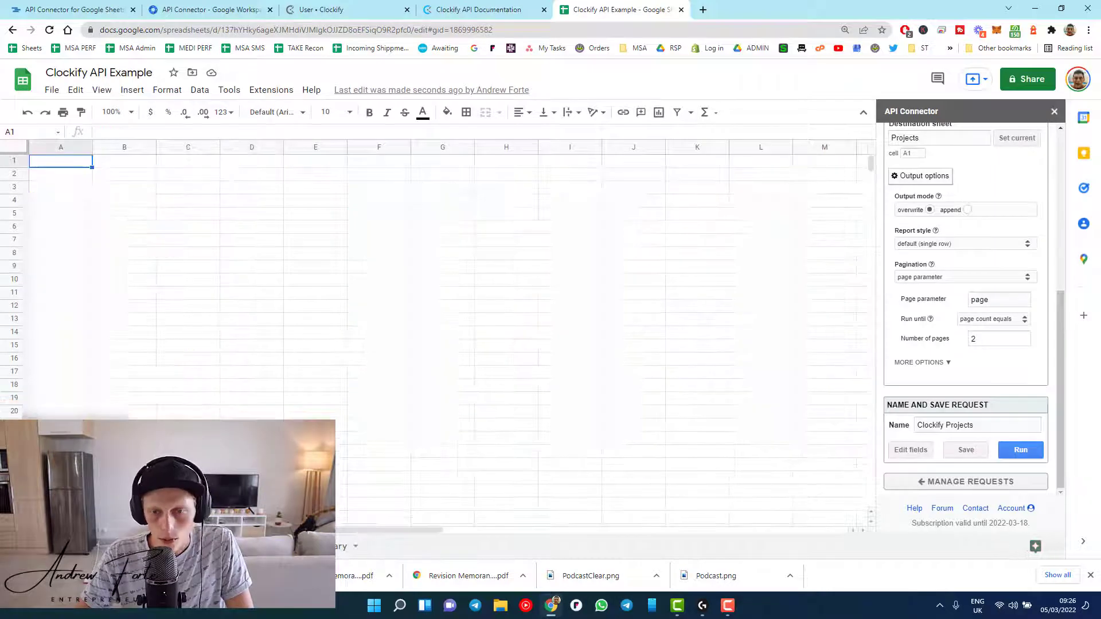
{"action": "left_click", "coordinate": [960, 484]}
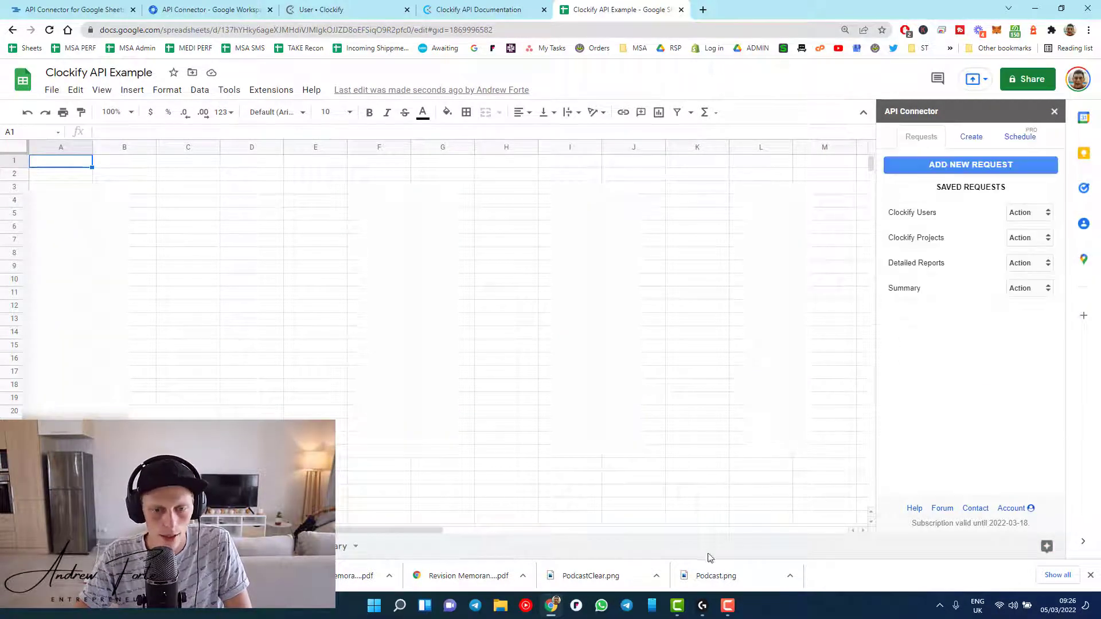
{"action": "left_click", "coordinate": [1013, 267]}
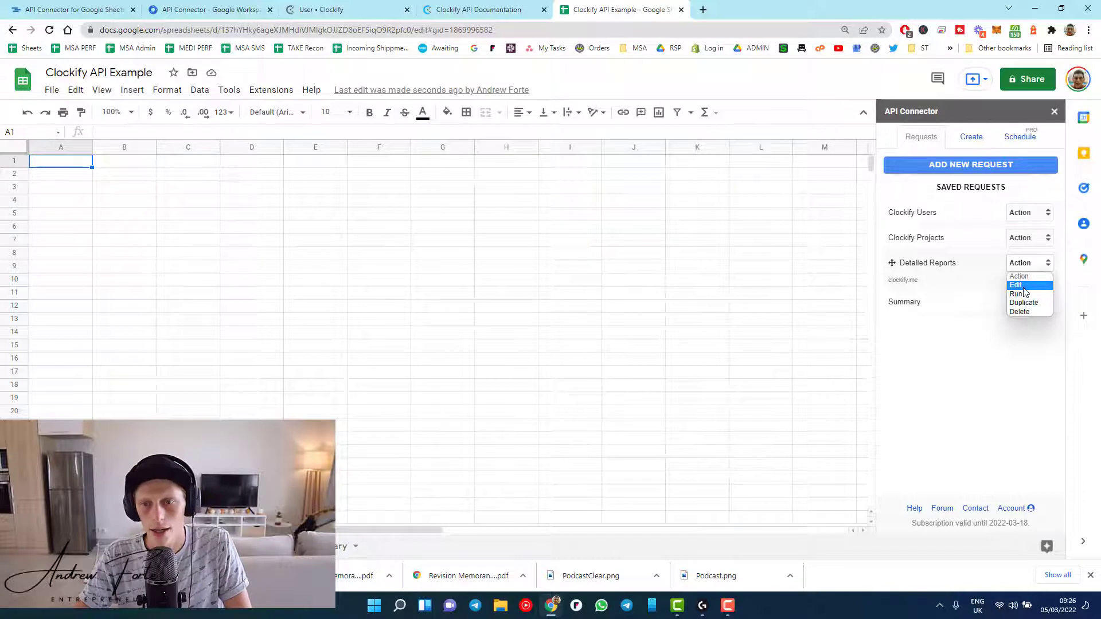
{"action": "left_click", "coordinate": [1024, 289]}
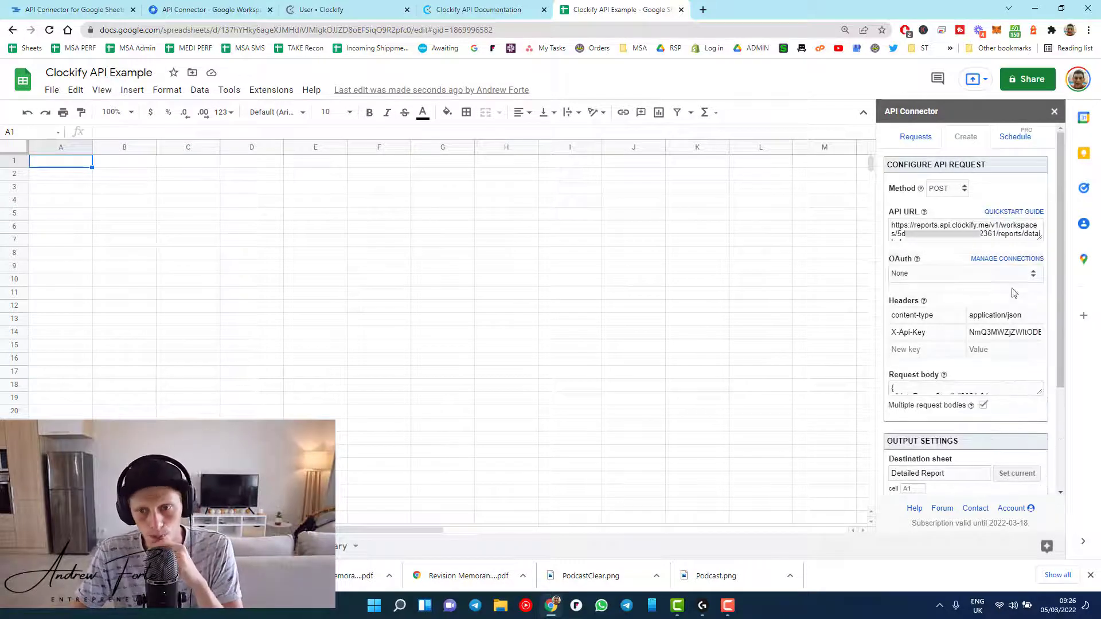
- Resize the URL box and enlarge the request body to show the 2021 date-range JSON
{"action": "left_click_drag", "start_coordinate": [1040, 241], "coordinate": [1038, 258]}
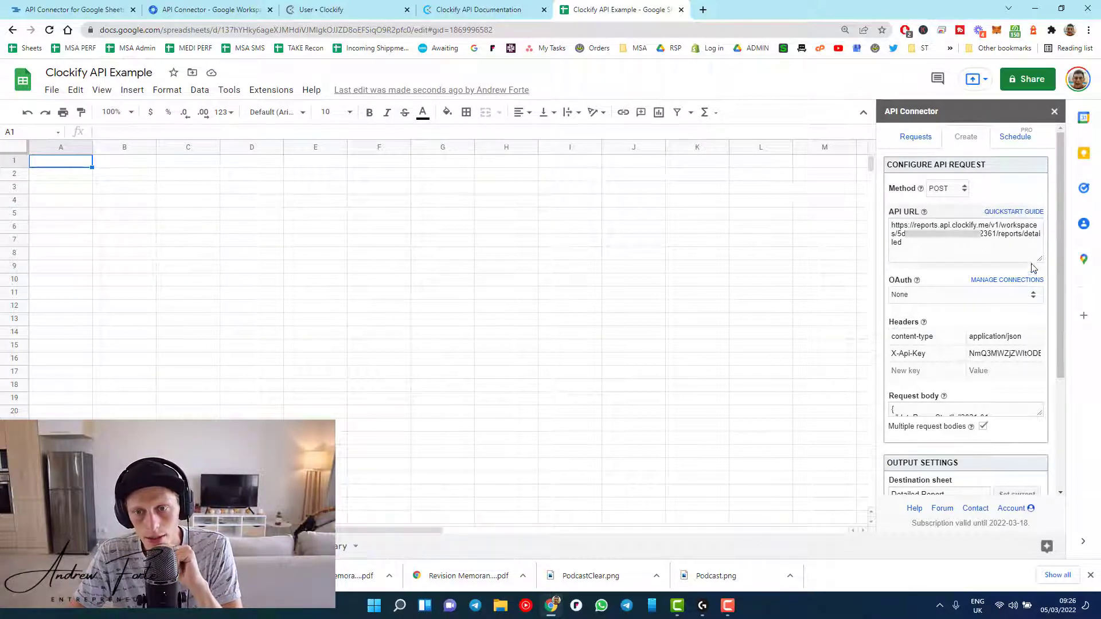
{"action": "left_click_drag", "start_coordinate": [1039, 258], "coordinate": [1038, 230]}
{"action": "scroll", "coordinate": [1014, 275], "scroll_direction": "down", "scroll_amount": 1}
{"action": "scroll", "coordinate": [955, 286], "scroll_direction": "down", "scroll_amount": 1}
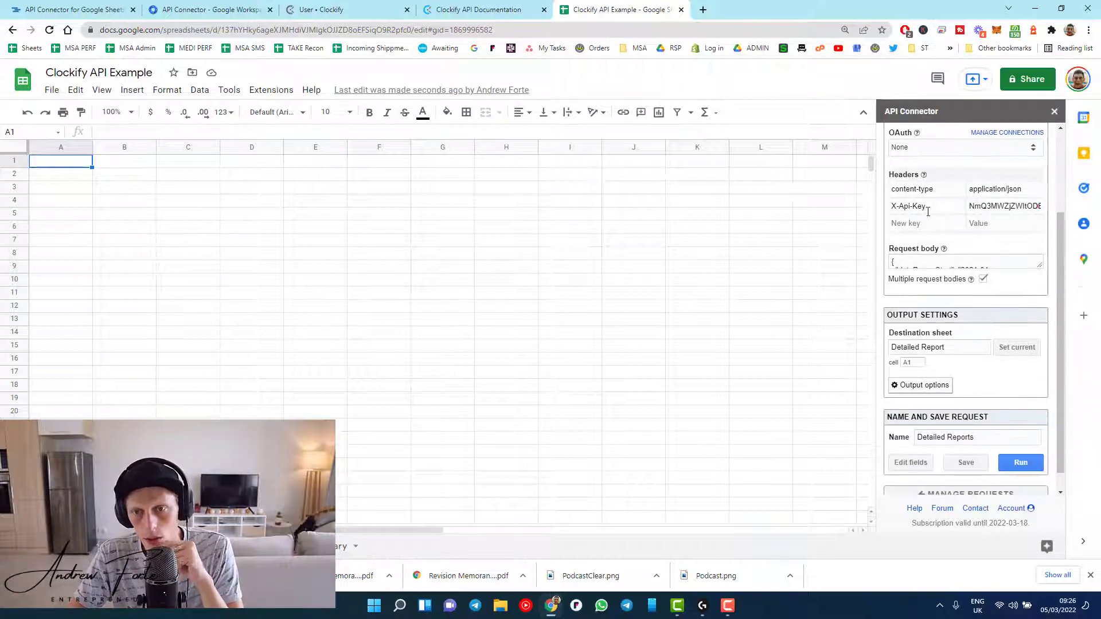
{"action": "scroll", "coordinate": [1007, 255], "scroll_direction": "down", "scroll_amount": 1}
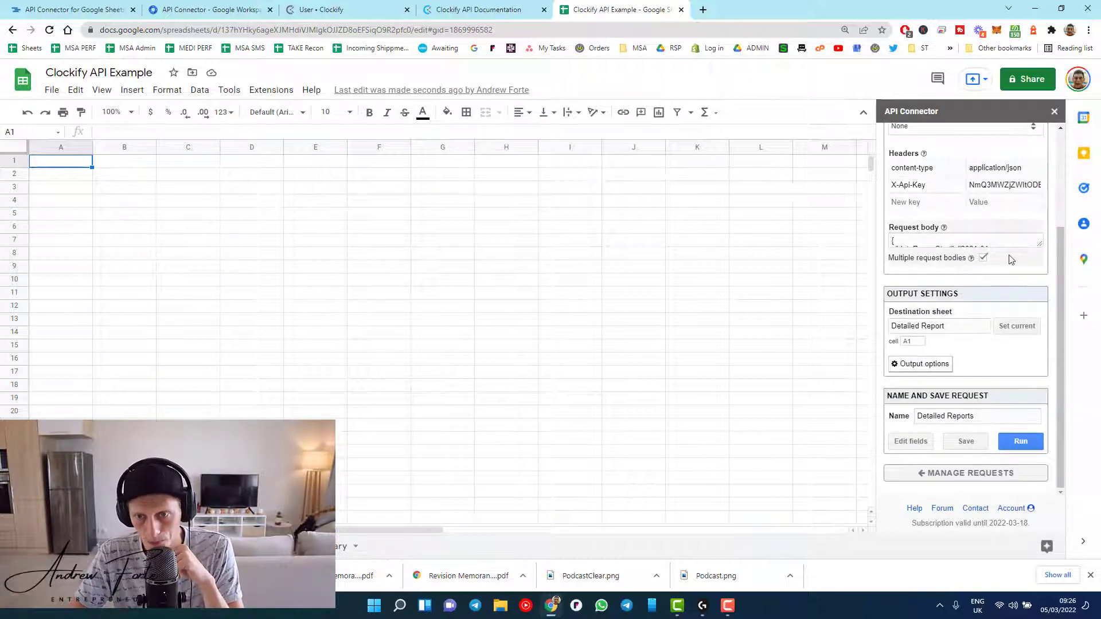
{"action": "left_click_drag", "start_coordinate": [1035, 240], "coordinate": [1030, 492]}
{"action": "scroll", "coordinate": [1026, 500], "scroll_direction": "down", "scroll_amount": 3}
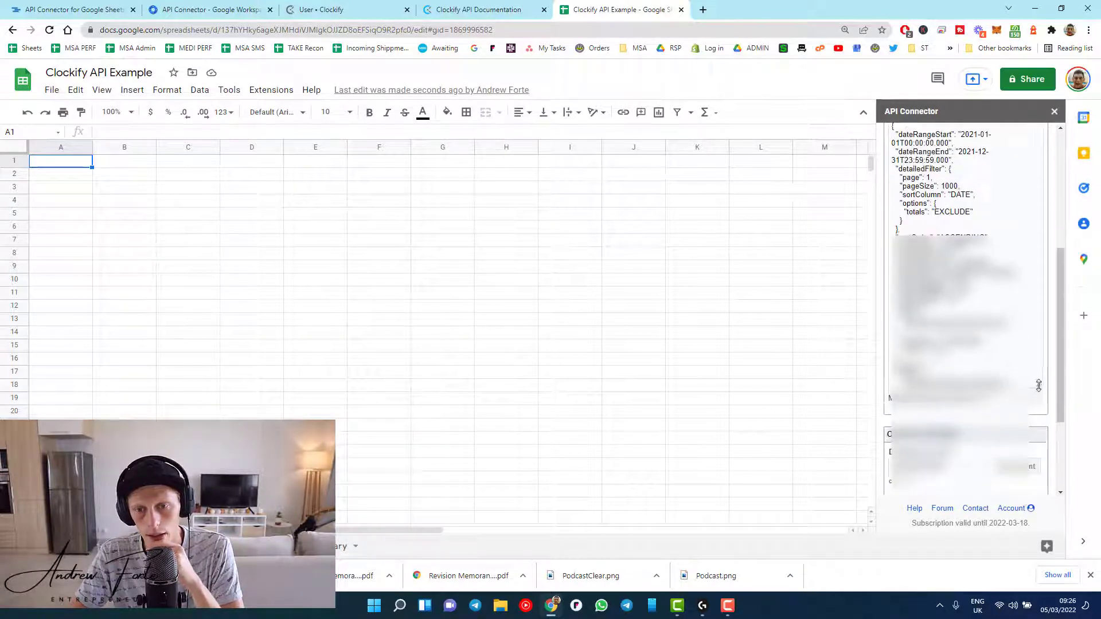
{"action": "left_click_drag", "start_coordinate": [1042, 396], "coordinate": [1033, 461]}
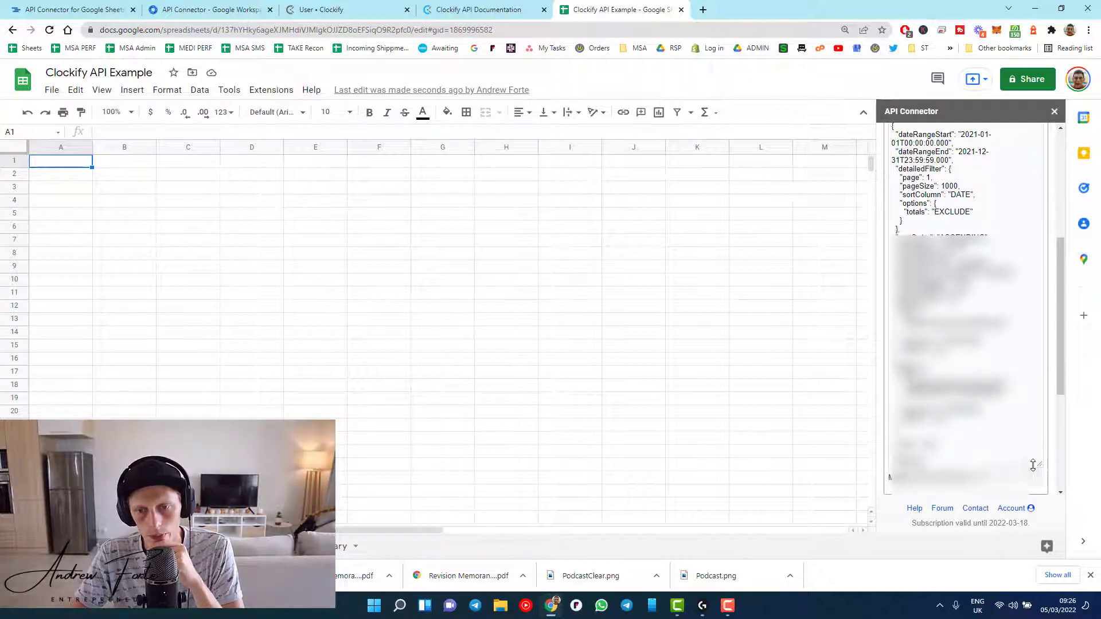
{"action": "scroll", "coordinate": [911, 354], "scroll_direction": "up", "scroll_amount": 2}
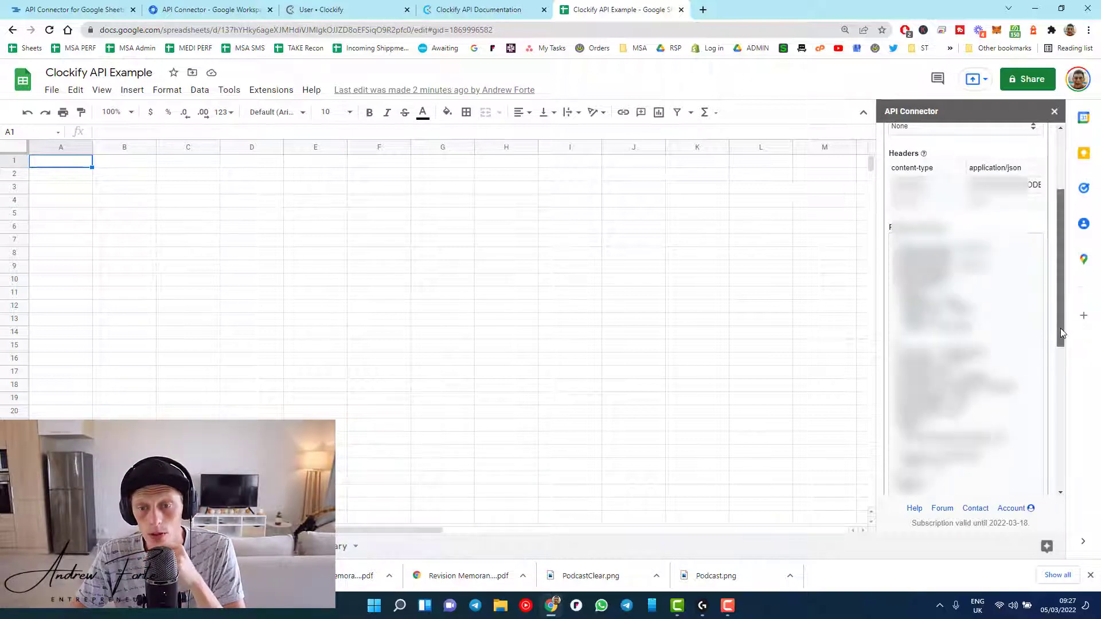
{"action": "left_click_drag", "start_coordinate": [1061, 328], "coordinate": [1059, 355]}
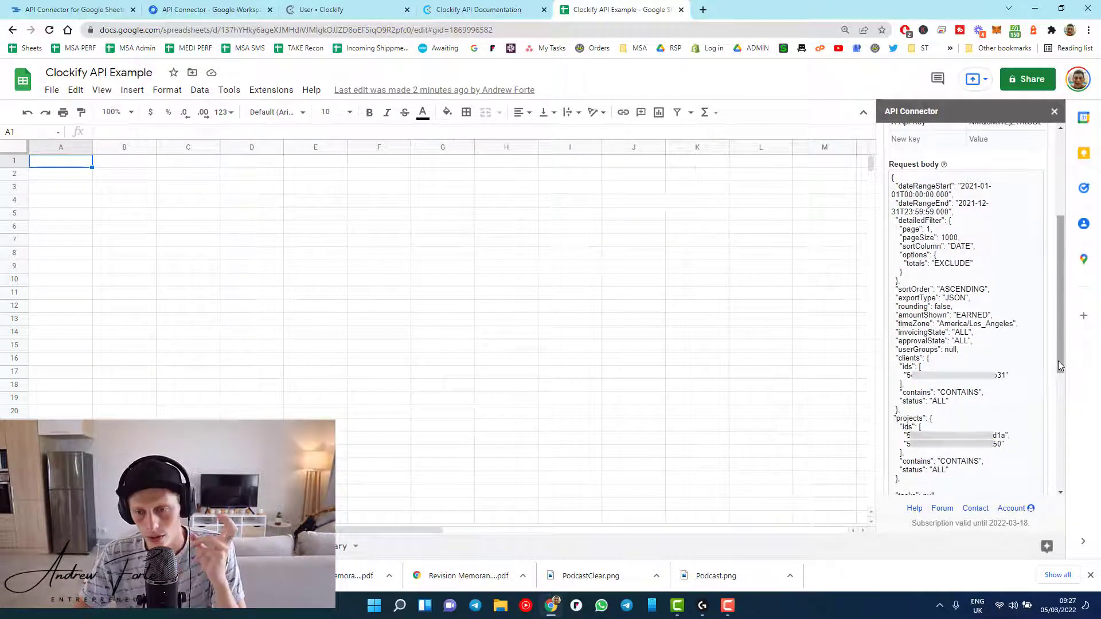
{"action": "left_click_drag", "start_coordinate": [1057, 360], "coordinate": [1055, 387]}
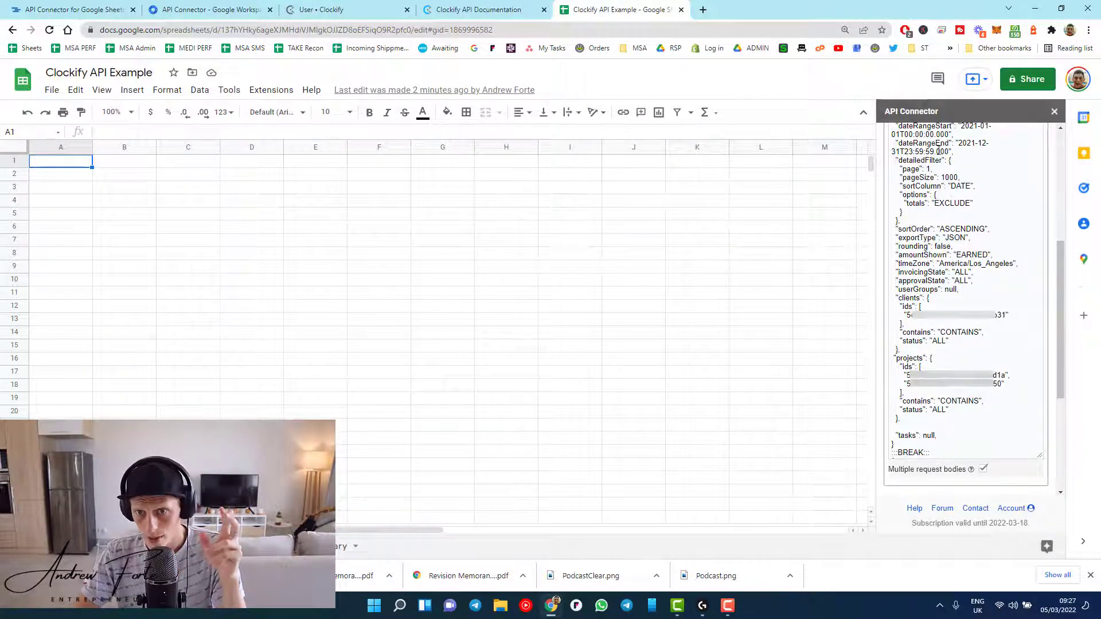
{"action": "left_click_drag", "start_coordinate": [1058, 278], "coordinate": [1038, 455]}
{"action": "scroll", "coordinate": [1037, 271], "scroll_direction": "down", "scroll_amount": 3}
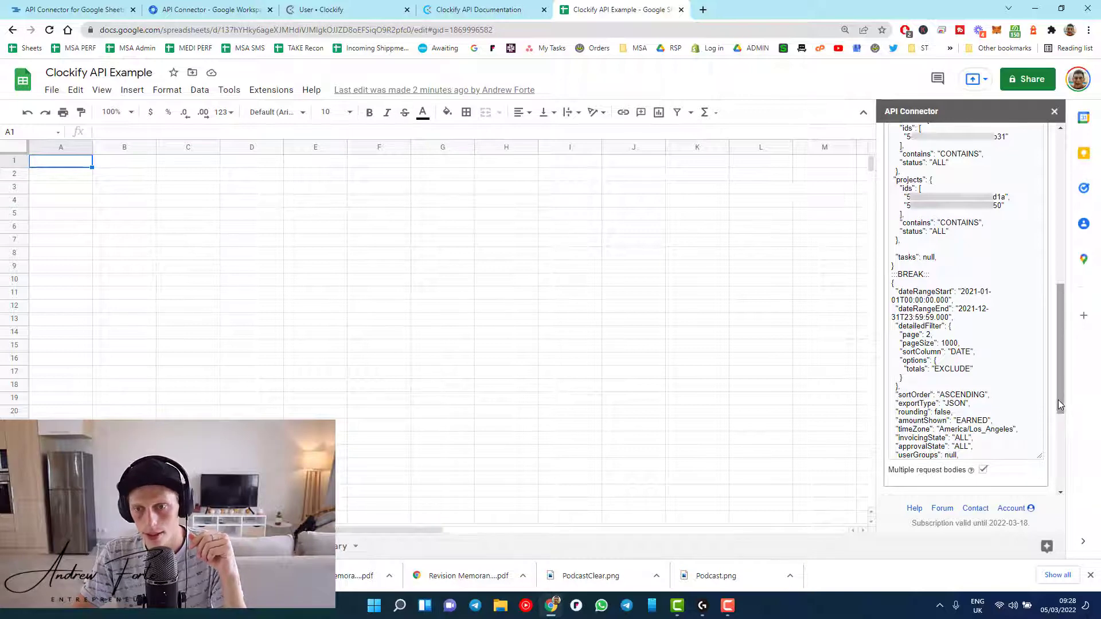
- Scroll through the Detailed Reports request settings down to the Name and Save Request section
{"action": "left_click_drag", "start_coordinate": [1058, 400], "coordinate": [1054, 445]}
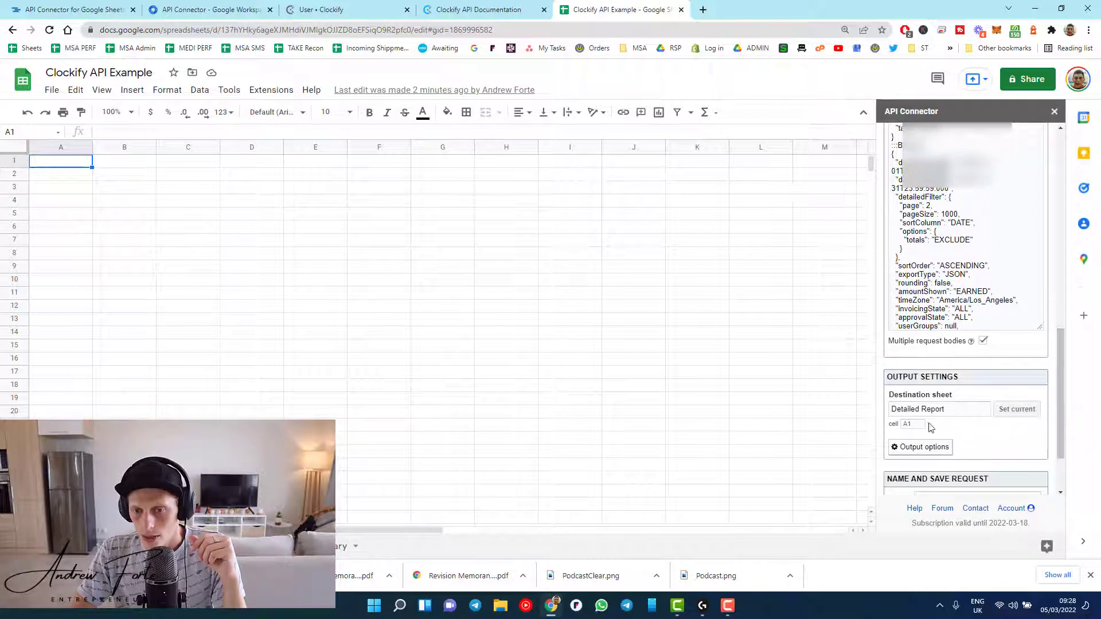
{"action": "scroll", "coordinate": [954, 422], "scroll_direction": "down", "scroll_amount": 1}
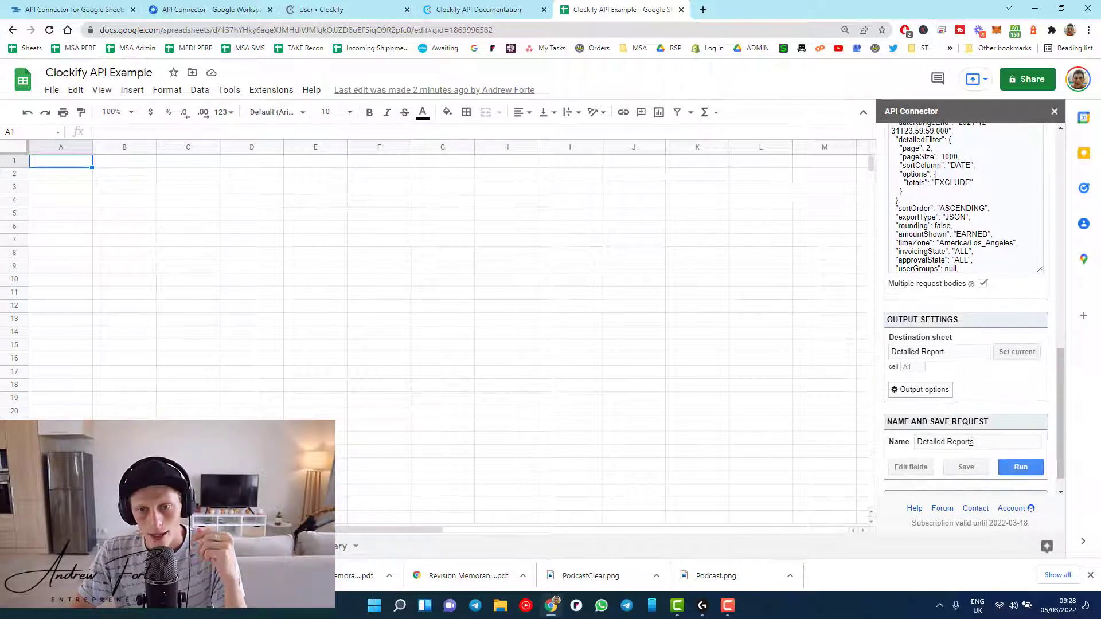
{"action": "scroll", "coordinate": [1005, 442], "scroll_direction": "up", "scroll_amount": 3}
{"action": "scroll", "coordinate": [1056, 367], "scroll_direction": "up", "scroll_amount": 3}
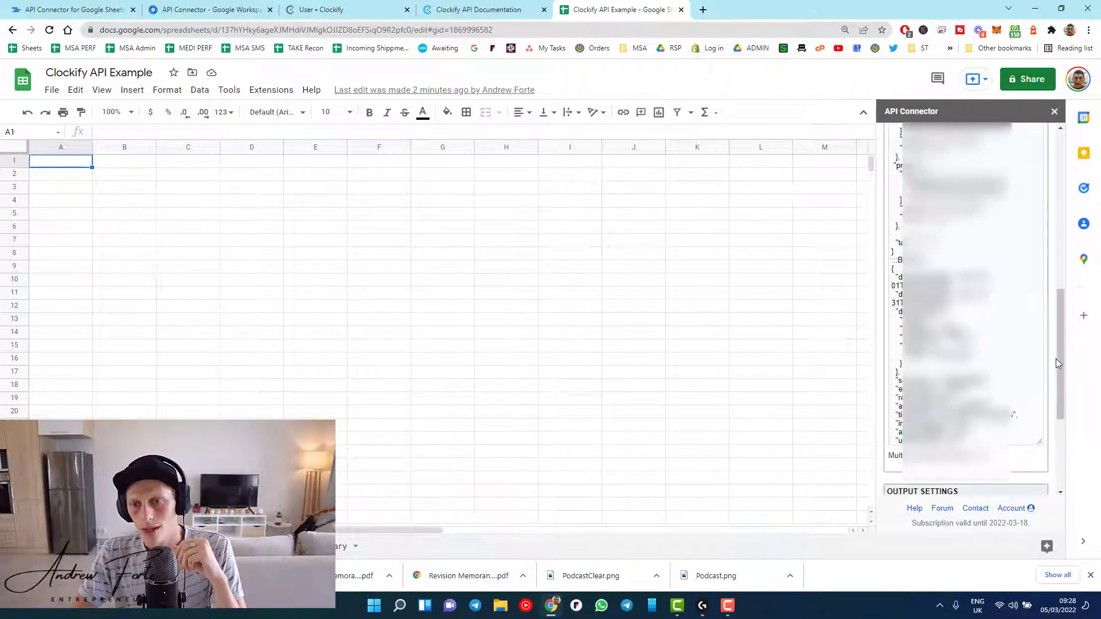
{"action": "scroll", "coordinate": [980, 383], "scroll_direction": "up", "scroll_amount": 5}
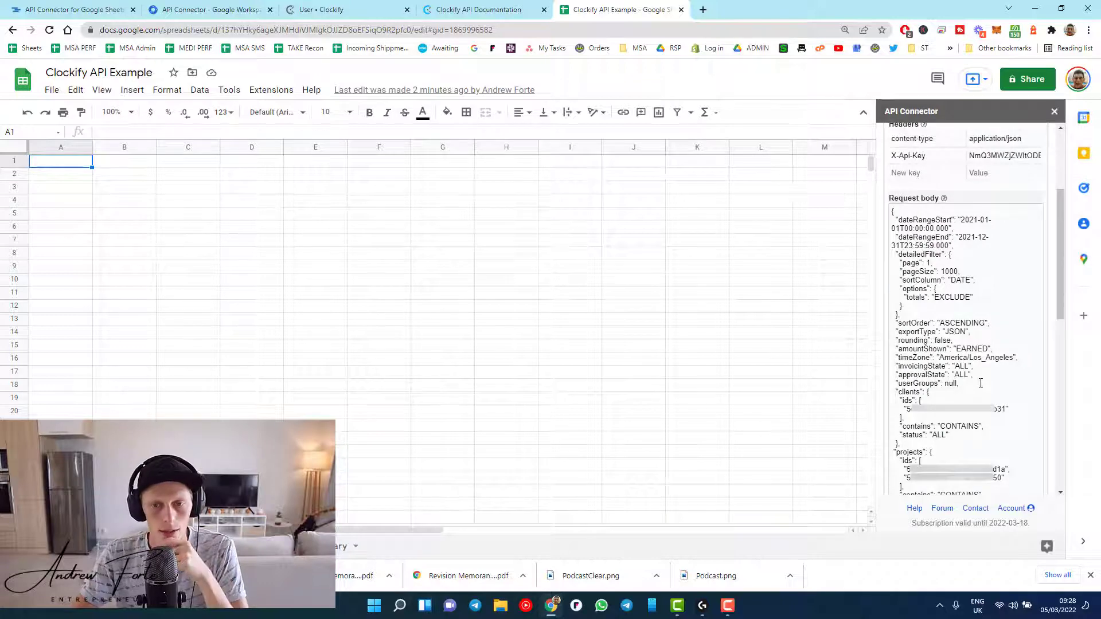
{"action": "scroll", "coordinate": [975, 402], "scroll_direction": "down", "scroll_amount": 2}
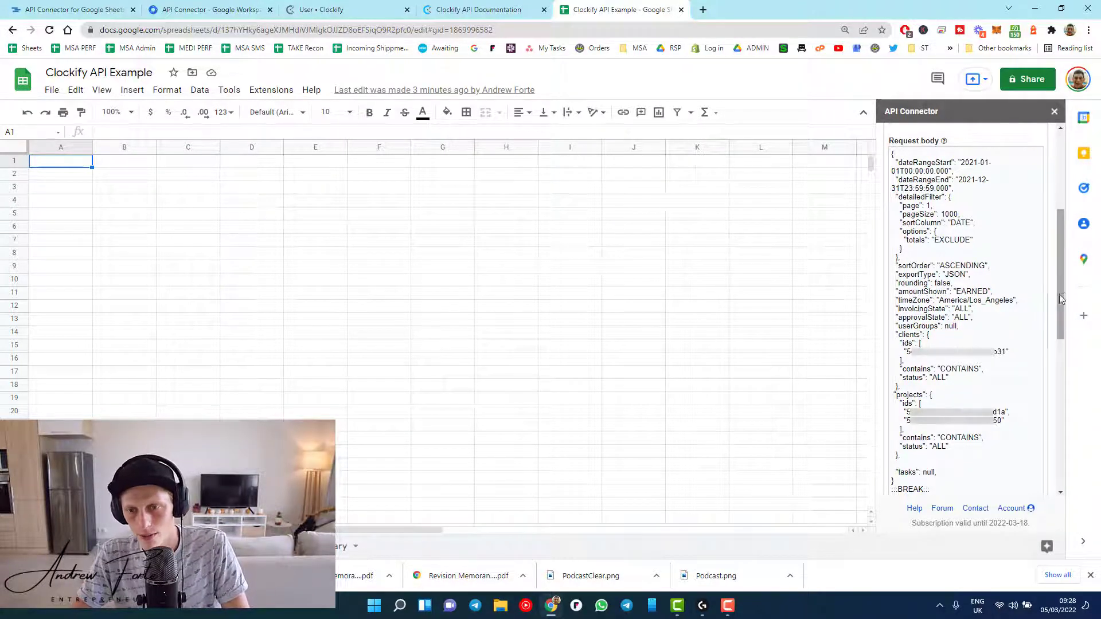
{"action": "left_click_drag", "start_coordinate": [1063, 295], "coordinate": [1062, 444]}
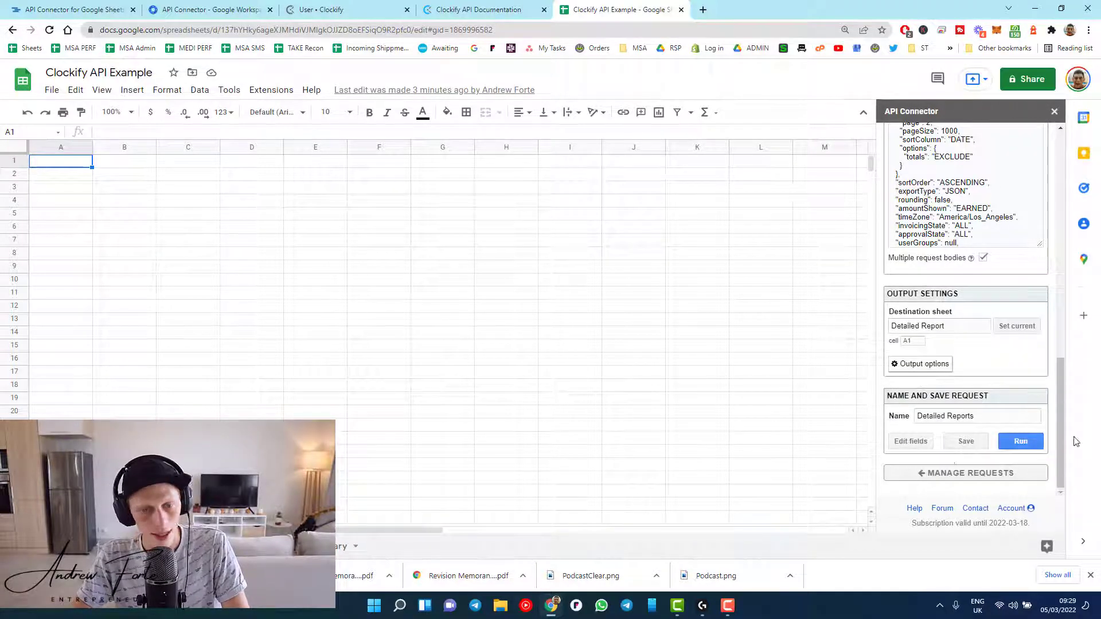
- Run the Detailed Reports request to import Clockify time entries into Detailed Report!A1
{"action": "left_click", "coordinate": [1022, 442]}
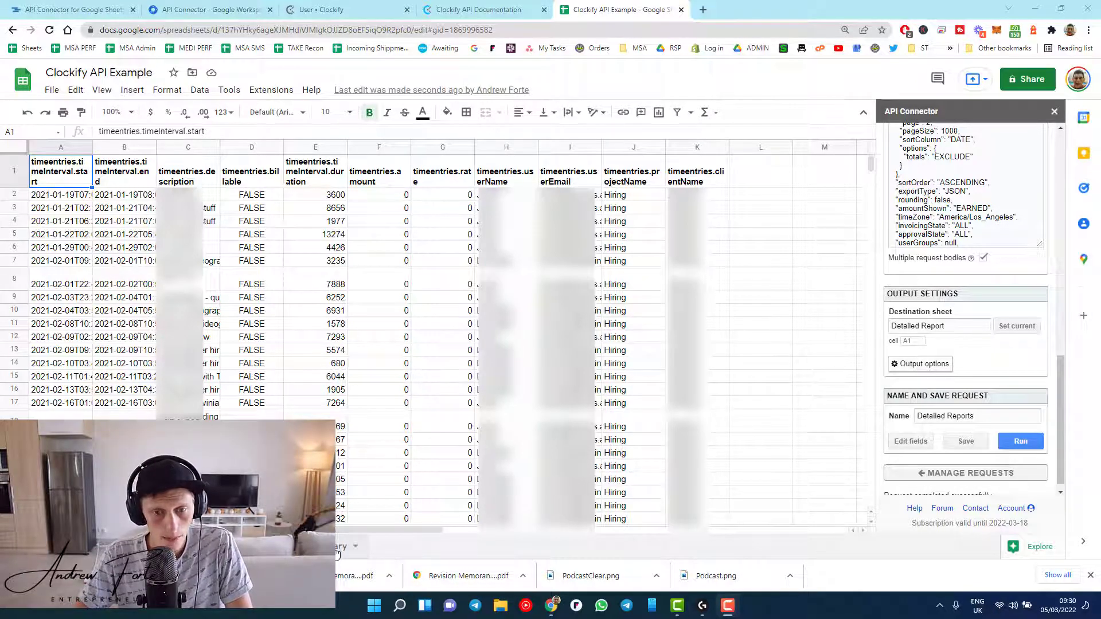
- Switch to the empty Summary sheet and load the saved Summary request for editing
{"action": "left_click", "coordinate": [330, 547]}
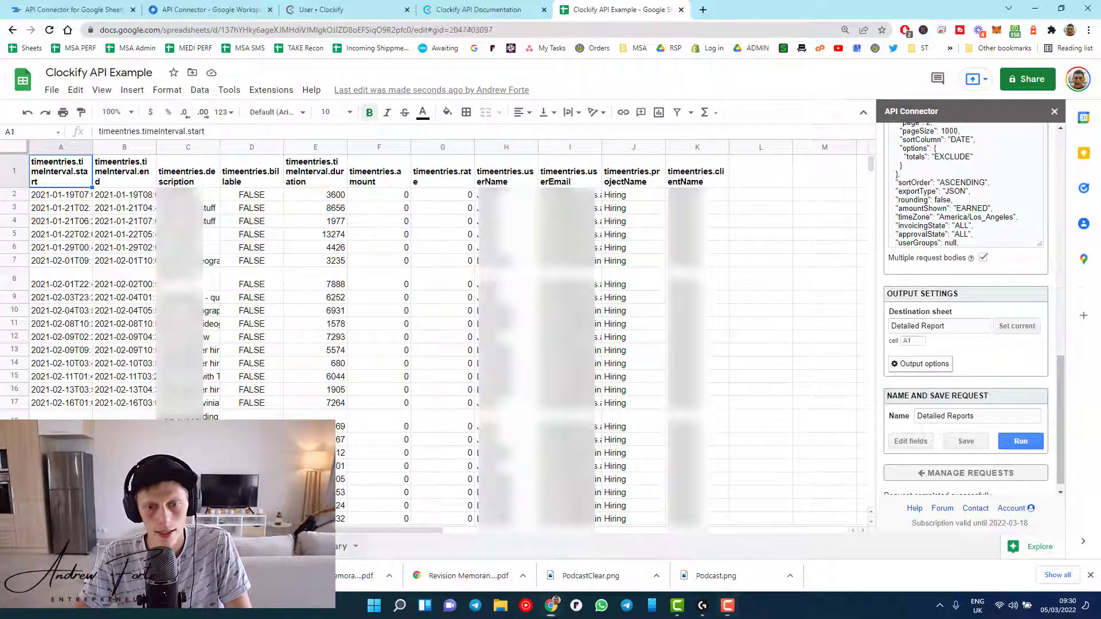
{"action": "left_click", "coordinate": [957, 473]}
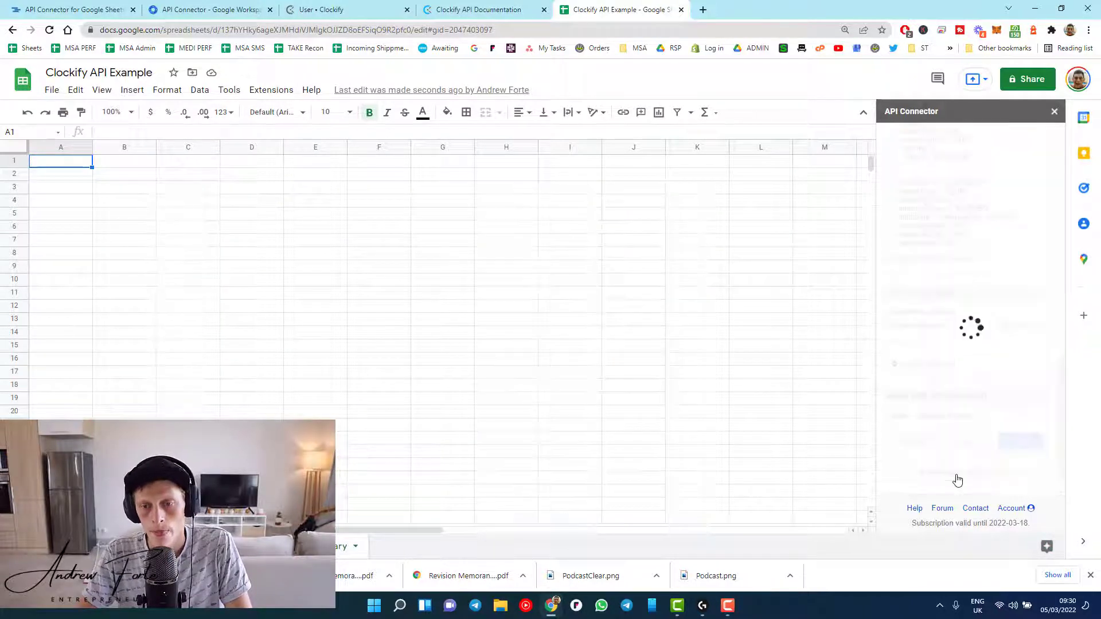
{"action": "left_click", "coordinate": [1041, 288]}
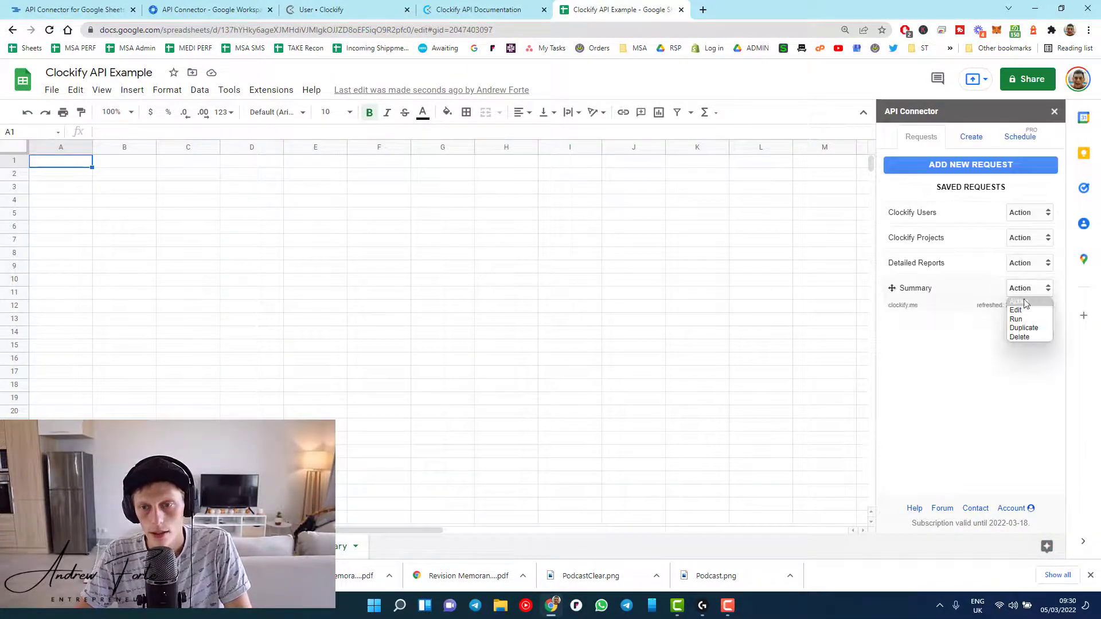
{"action": "left_click", "coordinate": [1017, 310]}
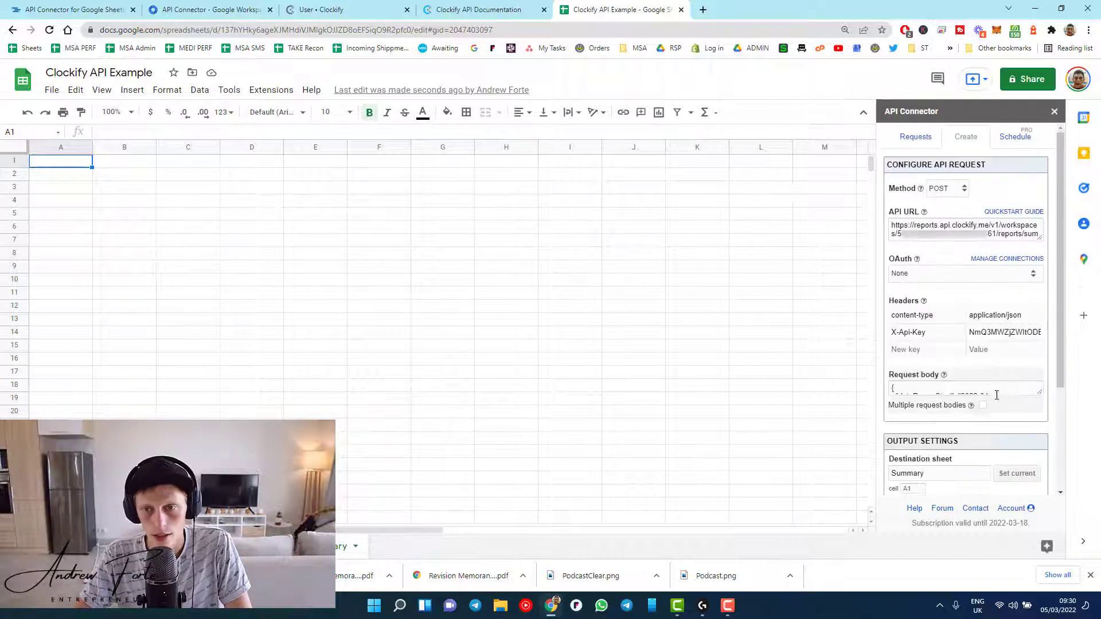
- Resize the API URL and request body boxes to read the reports/summary POST settings
{"action": "mouse_move", "coordinate": [1039, 238]}
{"action": "left_mouse_down"}
{"action": "mouse_move", "coordinate": [1039, 294]}
{"action": "mouse_move", "coordinate": [1038, 256]}
{"action": "left_mouse_up"}
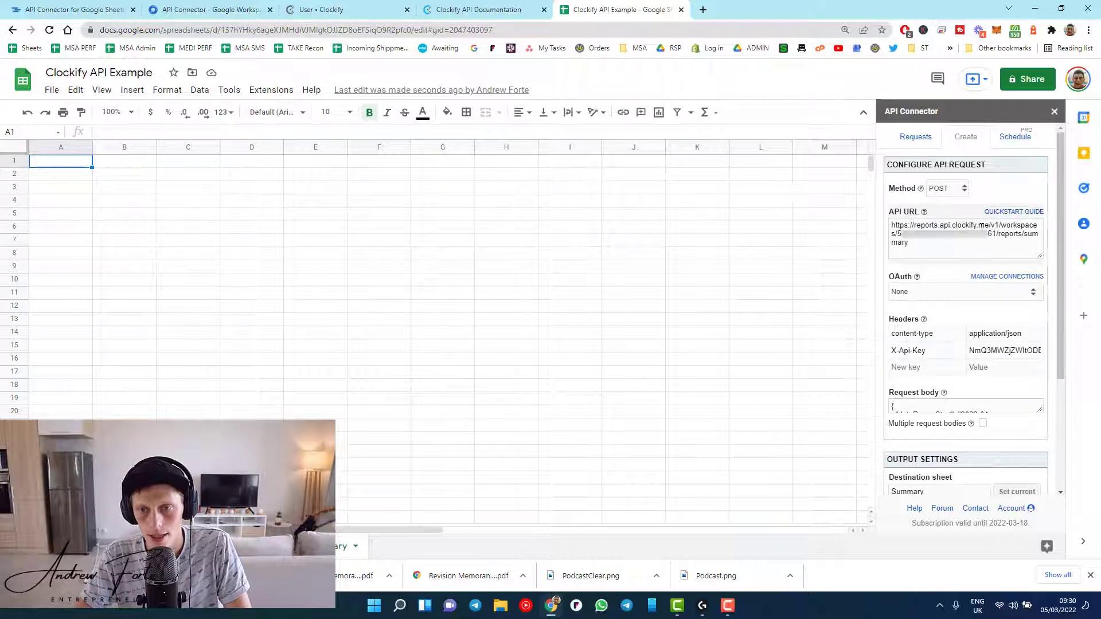
{"action": "left_click_drag", "start_coordinate": [1038, 256], "coordinate": [1040, 317]}
{"action": "scroll", "coordinate": [1023, 283], "scroll_direction": "down", "scroll_amount": 2}
{"action": "scroll", "coordinate": [1038, 286], "scroll_direction": "down", "scroll_amount": 1}
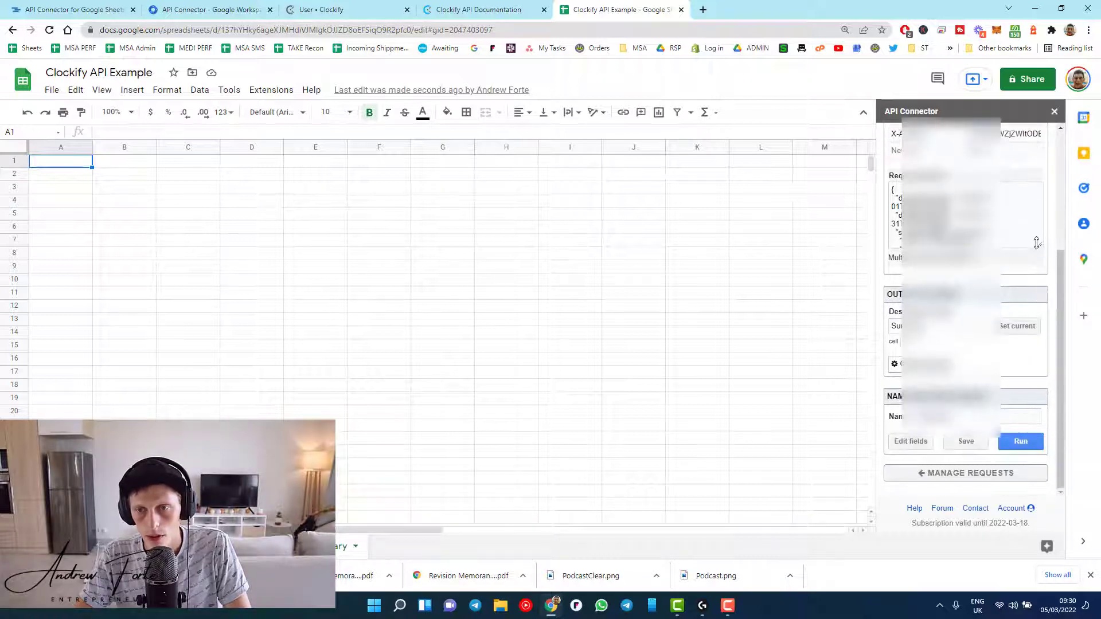
{"action": "left_click_drag", "start_coordinate": [1037, 245], "coordinate": [1041, 351]}
- Review the Summary body covering 2022-01-01 to 2022-12-31, grouped by DATE and PROJECT
{"action": "left_click", "coordinate": [1027, 357]}
{"action": "scroll", "coordinate": [1027, 357], "scroll_direction": "down", "scroll_amount": 2}
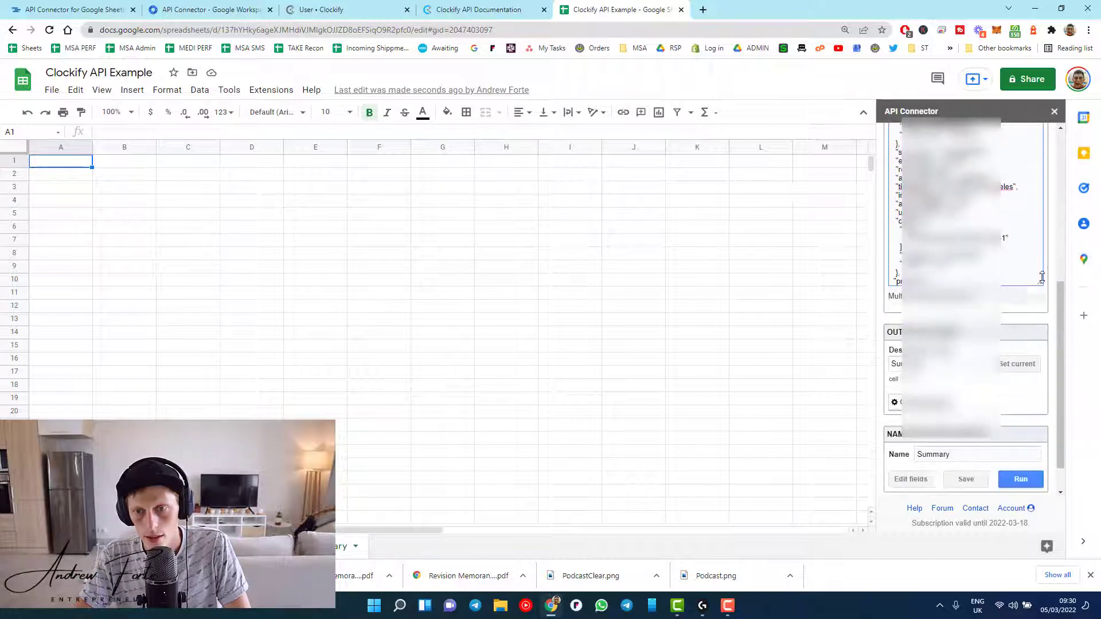
{"action": "left_click_drag", "start_coordinate": [1039, 285], "coordinate": [1036, 468]}
{"action": "scroll", "coordinate": [1033, 328], "scroll_direction": "up", "scroll_amount": 2}
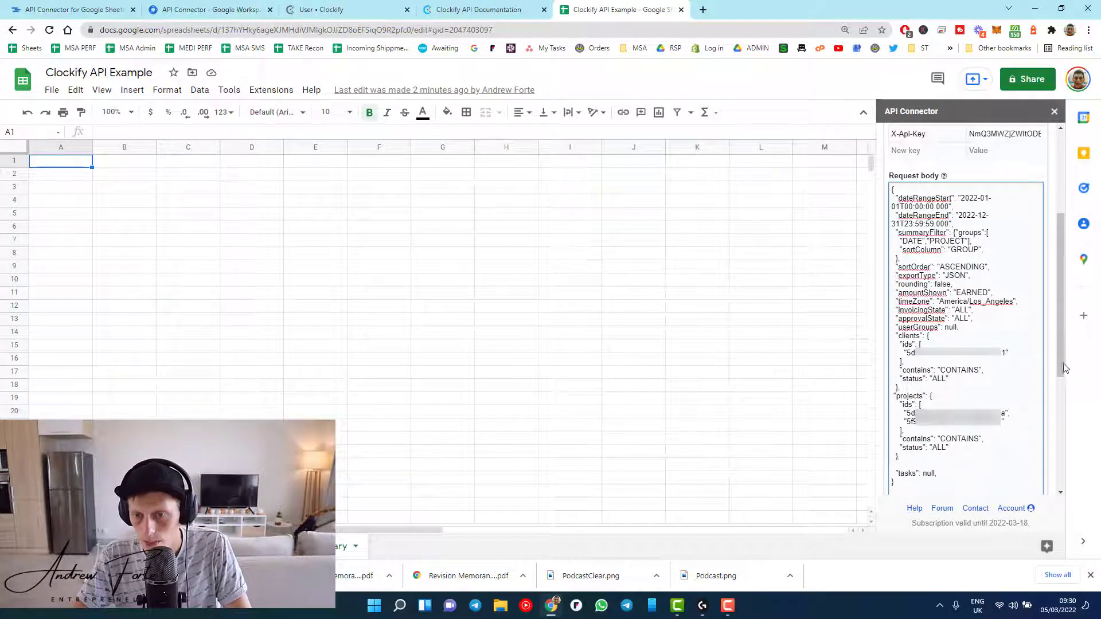
{"action": "left_click_drag", "start_coordinate": [1062, 361], "coordinate": [1058, 499]}
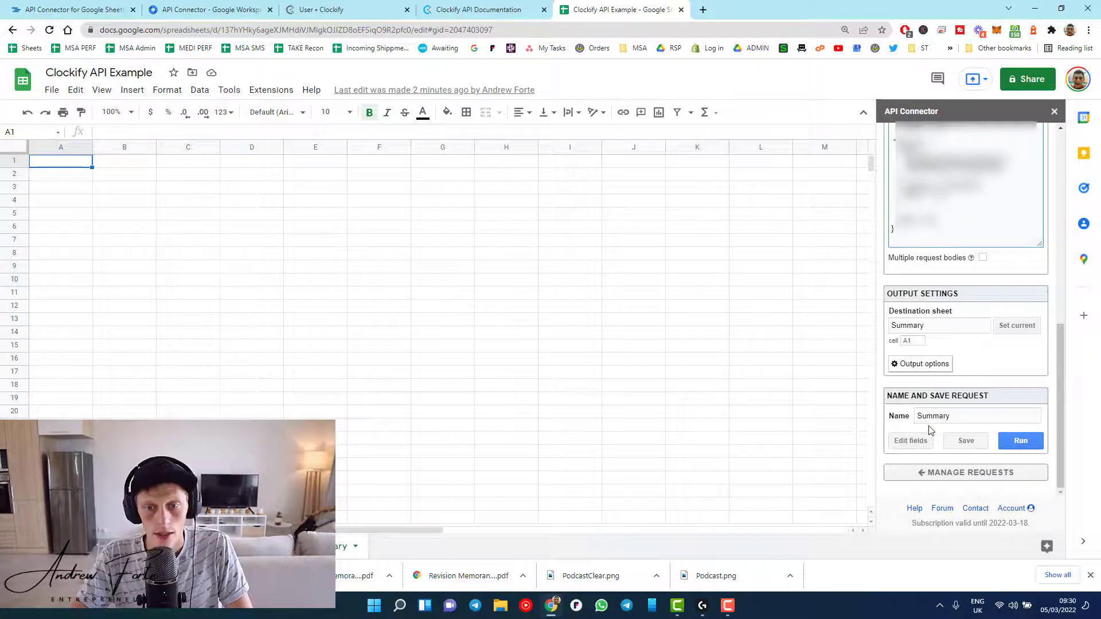
- Run the Summary request to output Clockify summary totals into Summary!A1
{"action": "left_click", "coordinate": [1012, 450]}
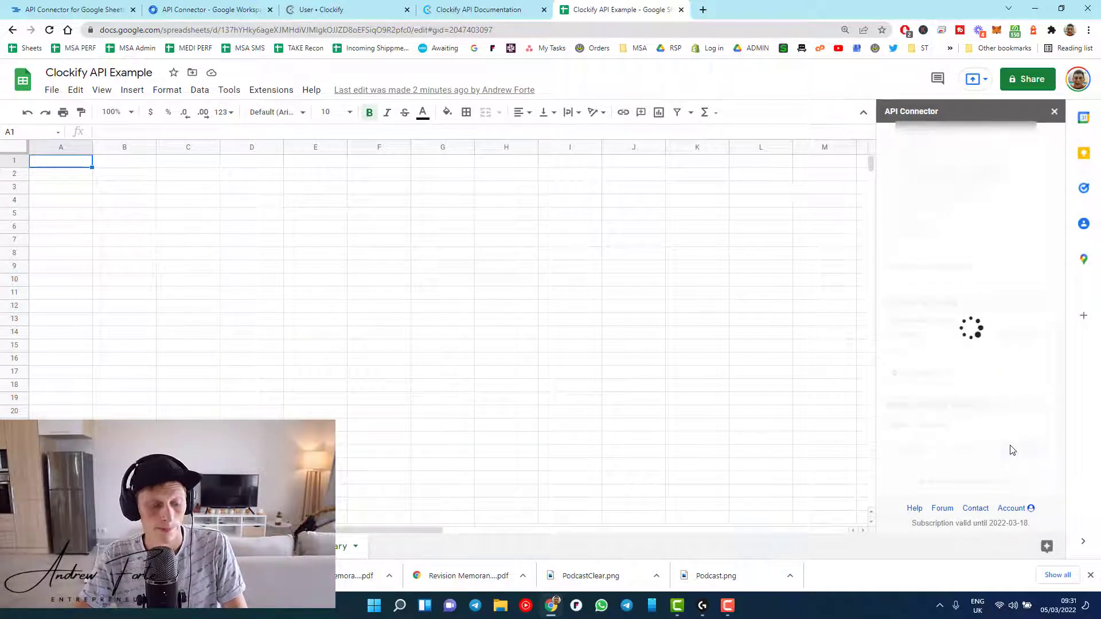